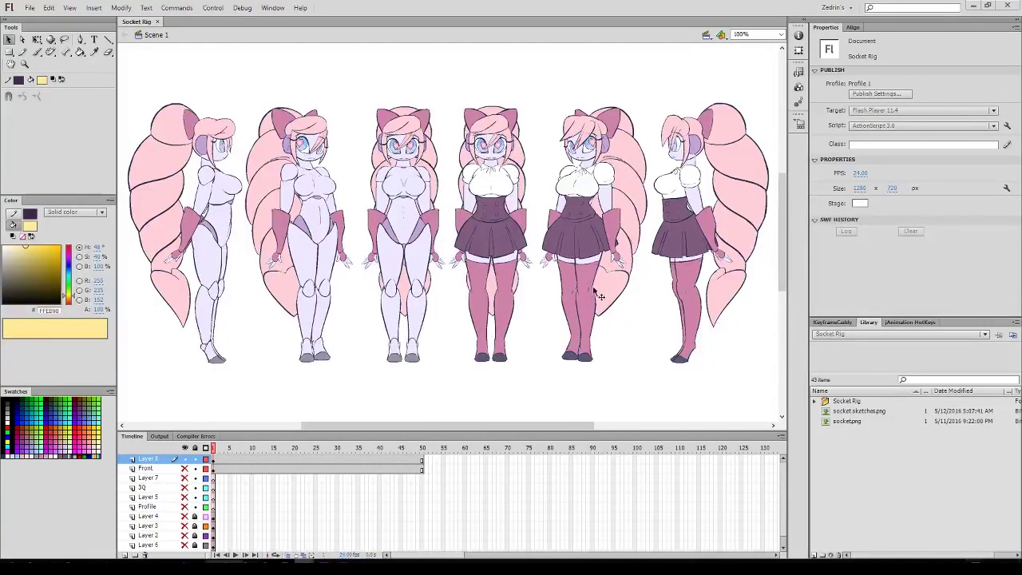
Examine the row of character rig poses across the stage, including the clothed profile figure's symbol instance.
left_click_drag(659, 230, 687, 269)
key("z")
left_click(590, 235)
left_click(646, 254)
key("ctrl+minus")
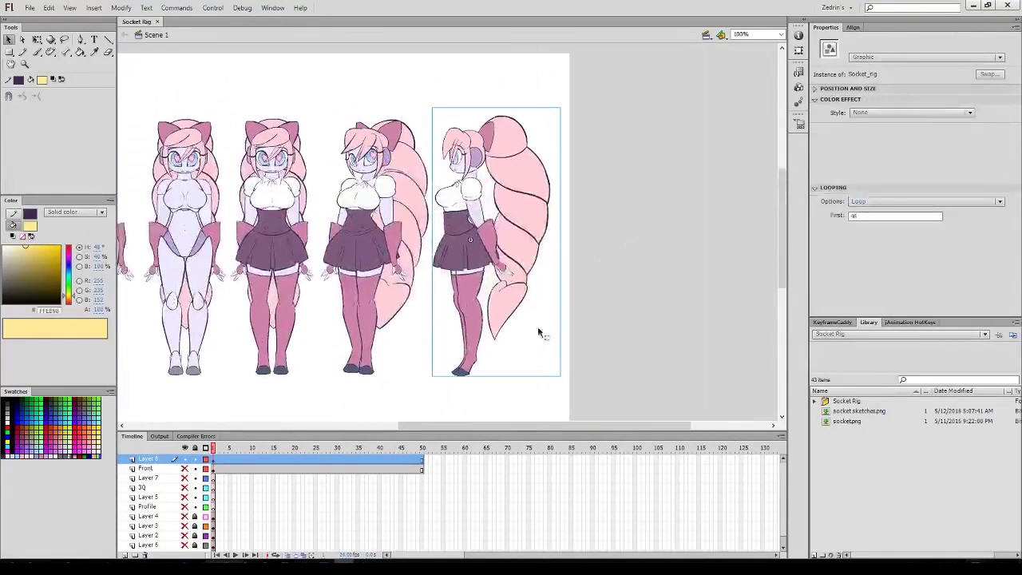
left_click(538, 328)
left_click(502, 295)
left_click_drag(455, 337, 641, 306)
Break apart the clothed three-quarter Socket_rig instance into its component symbols and deselect them.
left_click(562, 256)
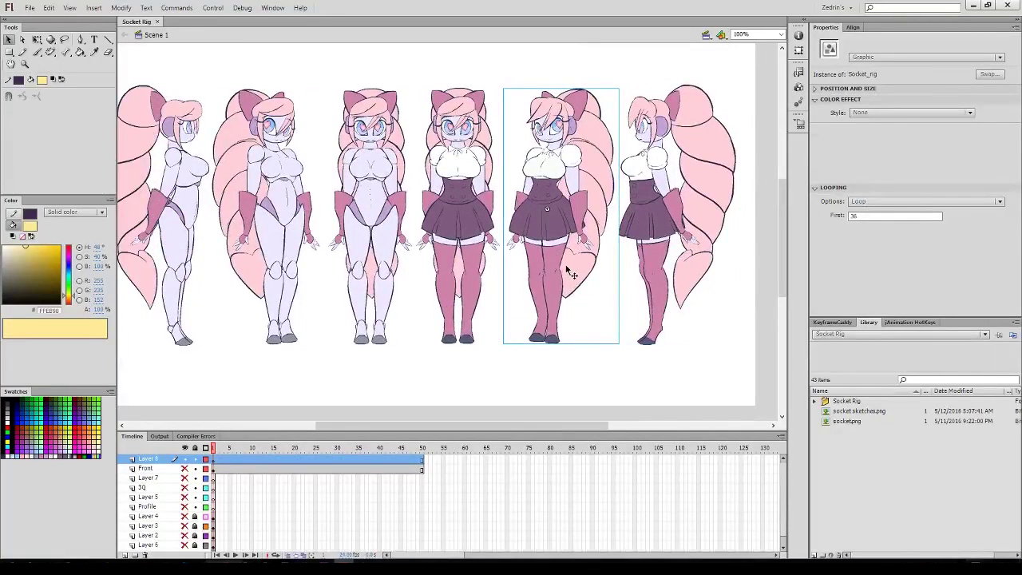
key("ctrl+b")
key("z")
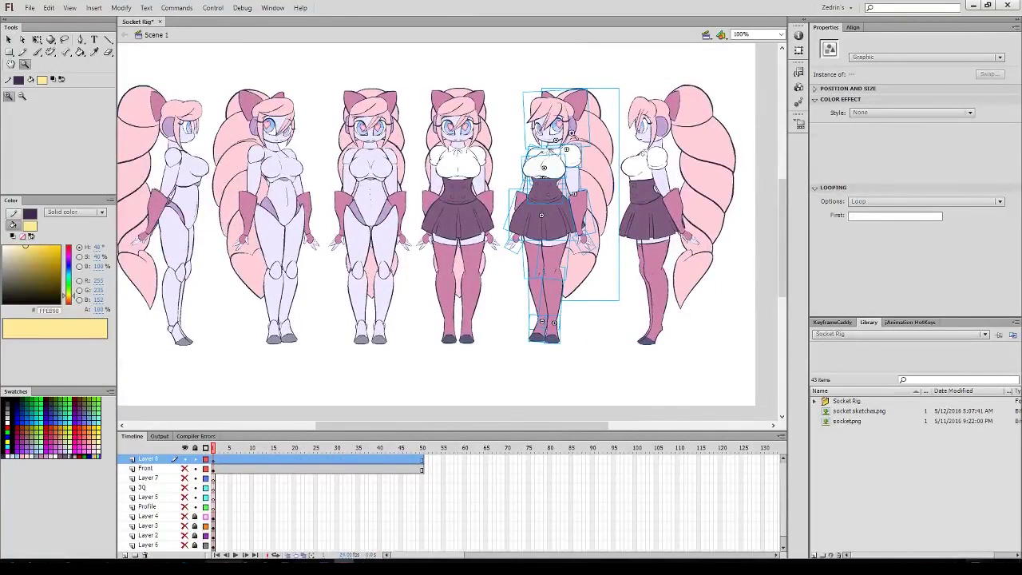
left_click(572, 141)
left_click_drag(554, 159, 606, 115)
key("v")
left_click(585, 87)
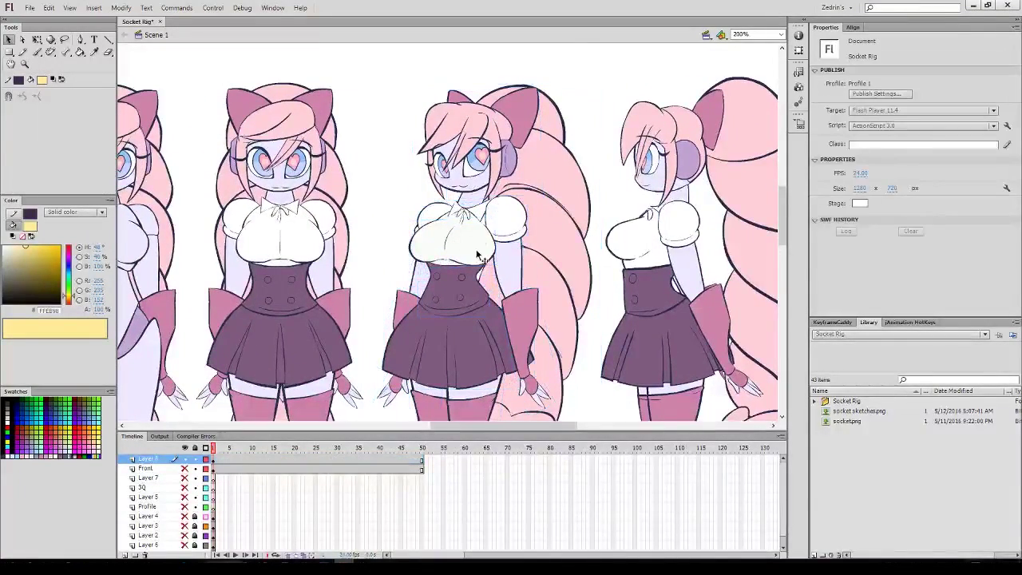
Try moving the chest, bicep and forearm symbols away from the clothed three-quarter figure, undoing each move.
left_click_drag(476, 252, 472, 299)
key("ctrl+z")
left_click_drag(519, 266, 579, 252)
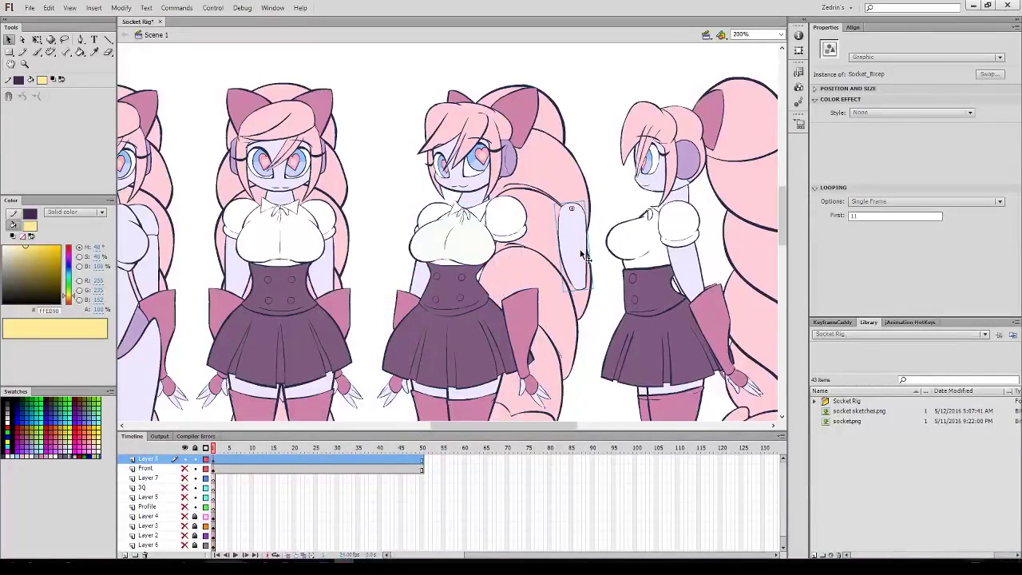
key("ctrl+z")
left_click_drag(528, 320, 577, 256)
key("ctrl+z")
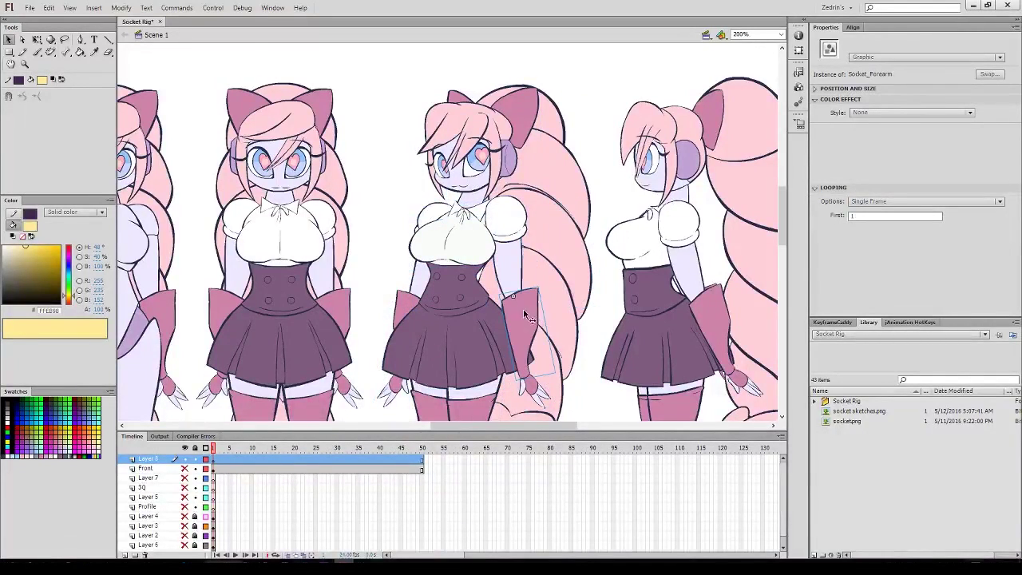
left_click_drag(525, 315, 553, 212)
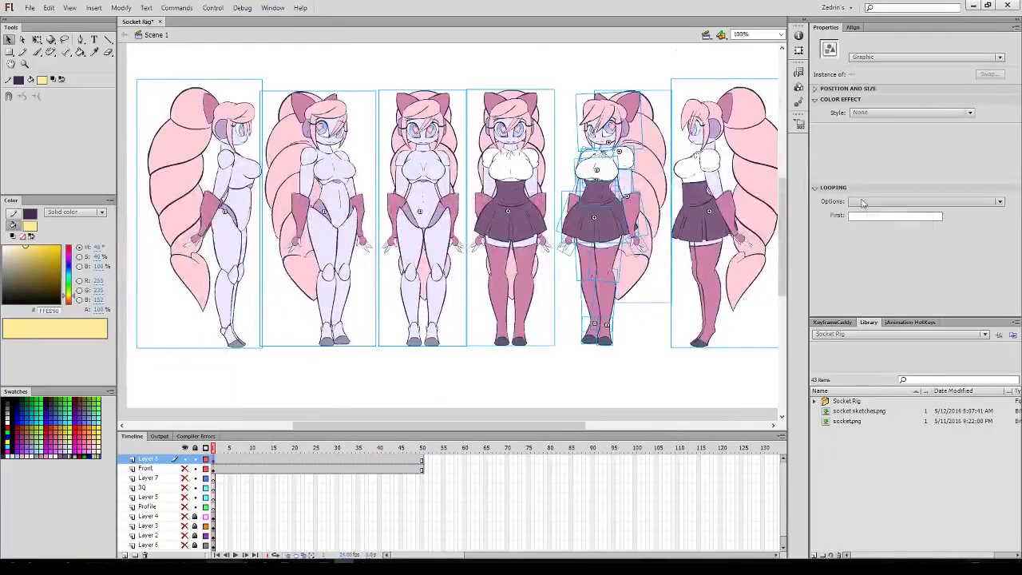
Set the looping option of all selected character symbols to Single Frame, and select the clothed profile figure.
left_click(887, 201)
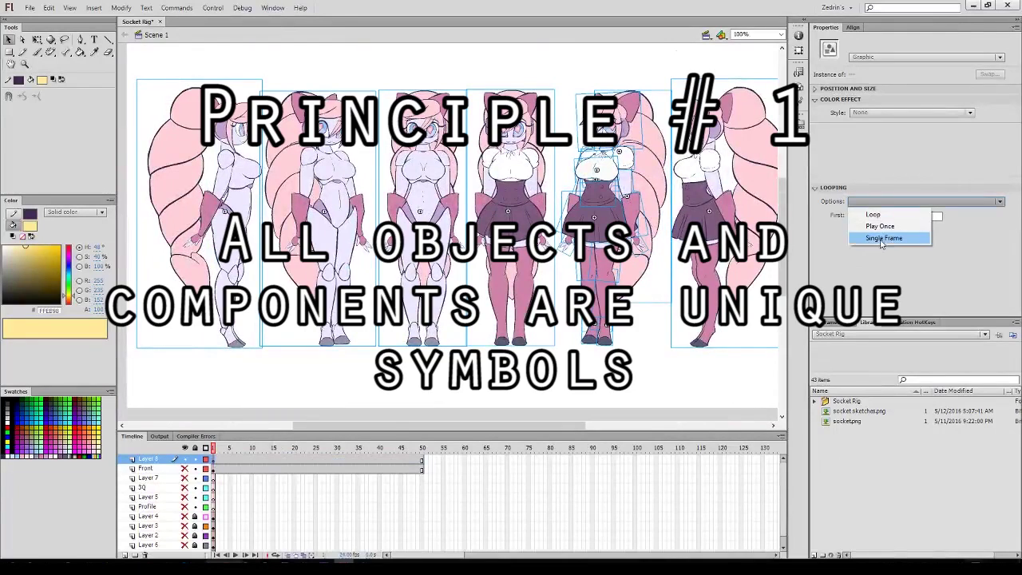
left_click(882, 240)
left_click(677, 287)
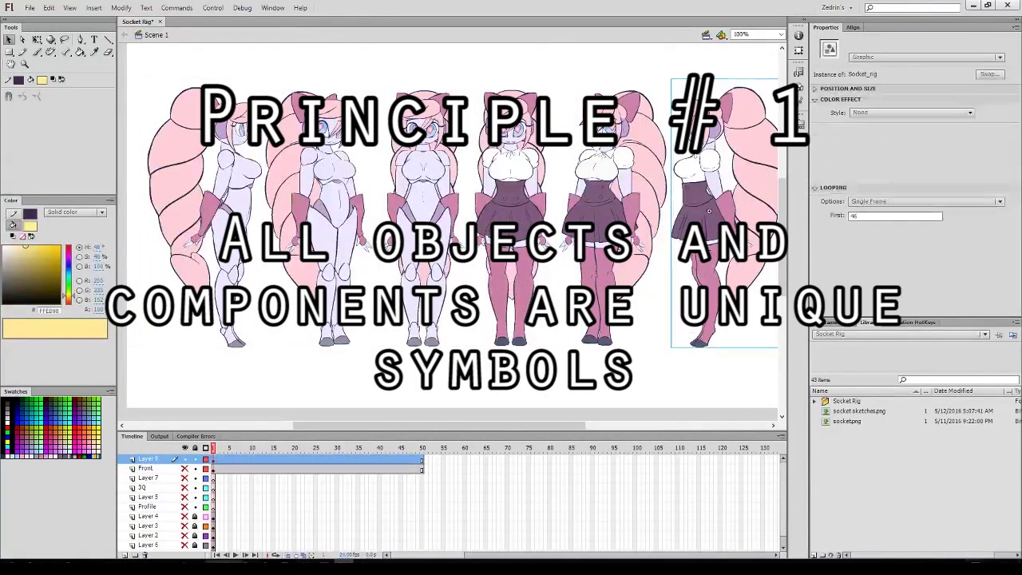
Try posing the clothed three-quarter figure's forearm and hand across the waist with Free Transform.
left_click(608, 232)
left_click_drag(609, 230, 556, 270)
key("z")
left_click(548, 238)
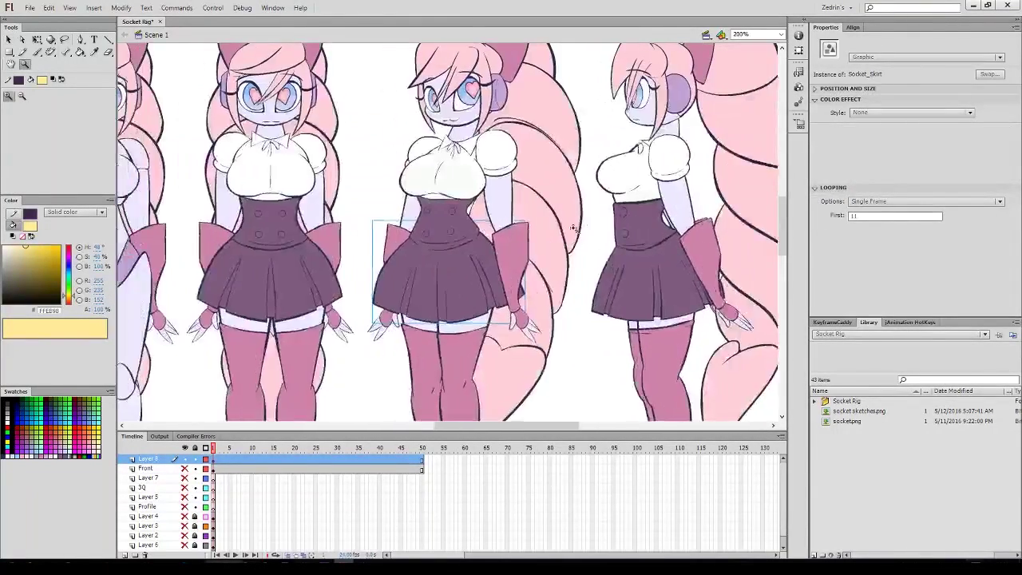
key("q")
left_click(544, 292)
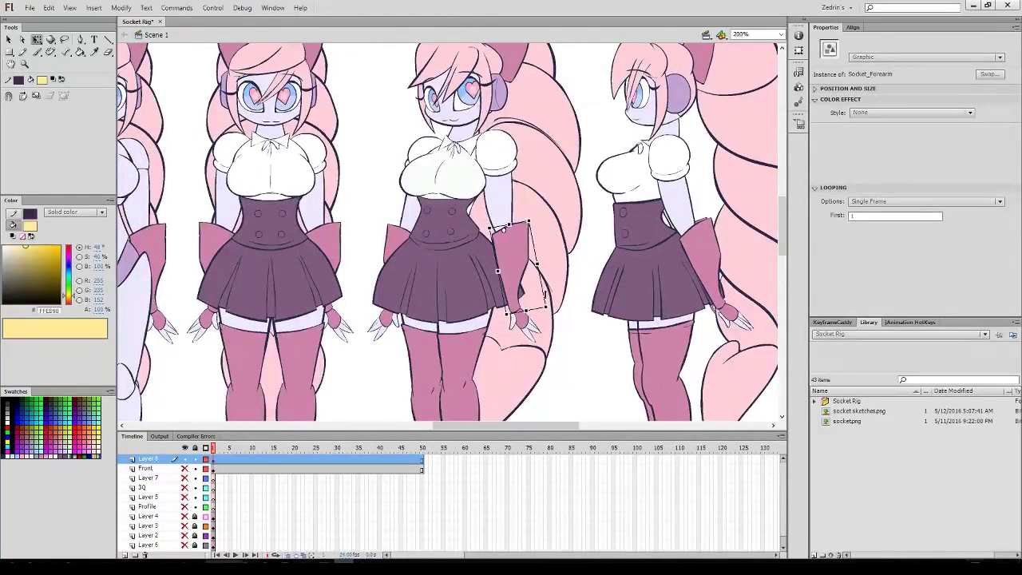
left_click(520, 313)
left_click_drag(520, 314, 461, 261)
left_click_drag(511, 316, 392, 182)
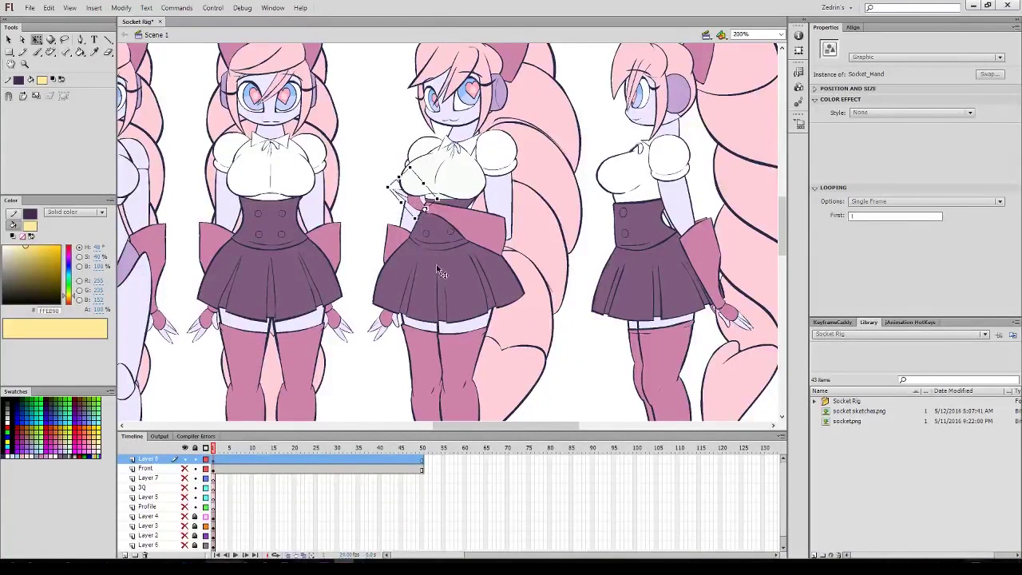
Undo the pose changes to the forearm and hand.
key("ctrl+z")
key("ctrl+z")
key("ctrl+z")
key("ctrl+z")
key("ctrl+z")
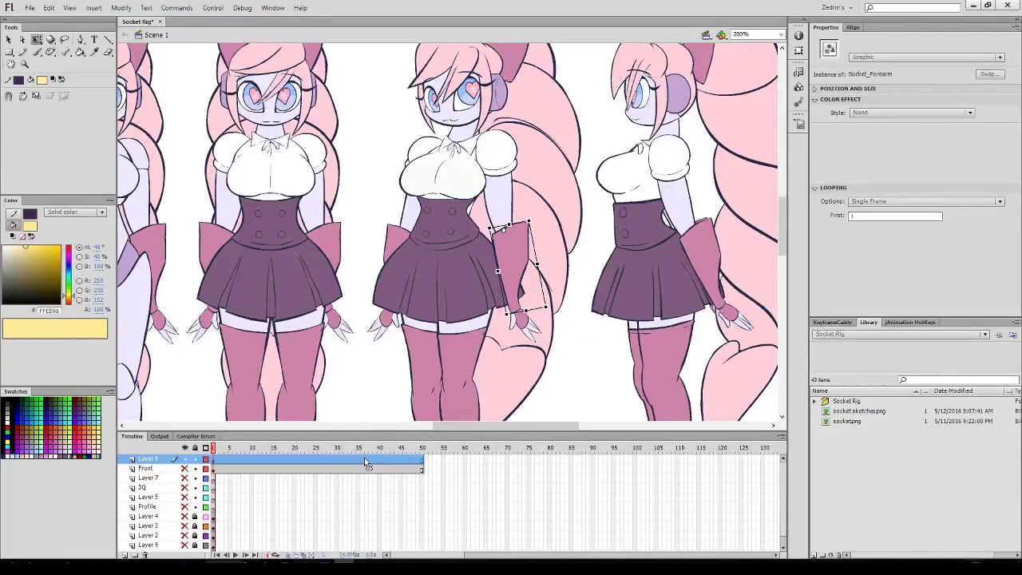
Nudge the clothed three-quarter figure's Socket_Hair symbol sideways and return it to its original place.
left_click(463, 290)
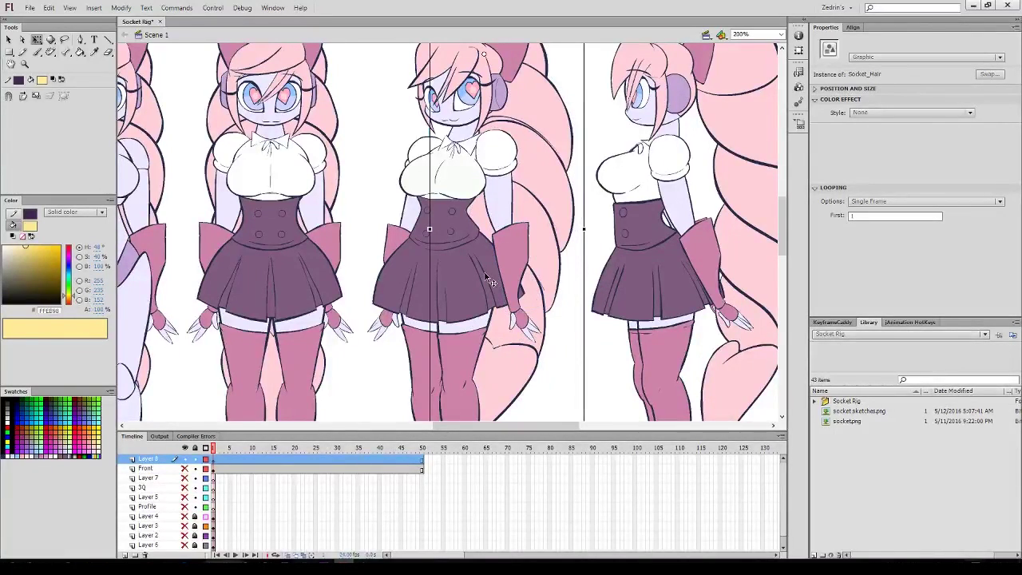
key("Right")
key("Right")
key("Right")
key("Right")
key("Right")
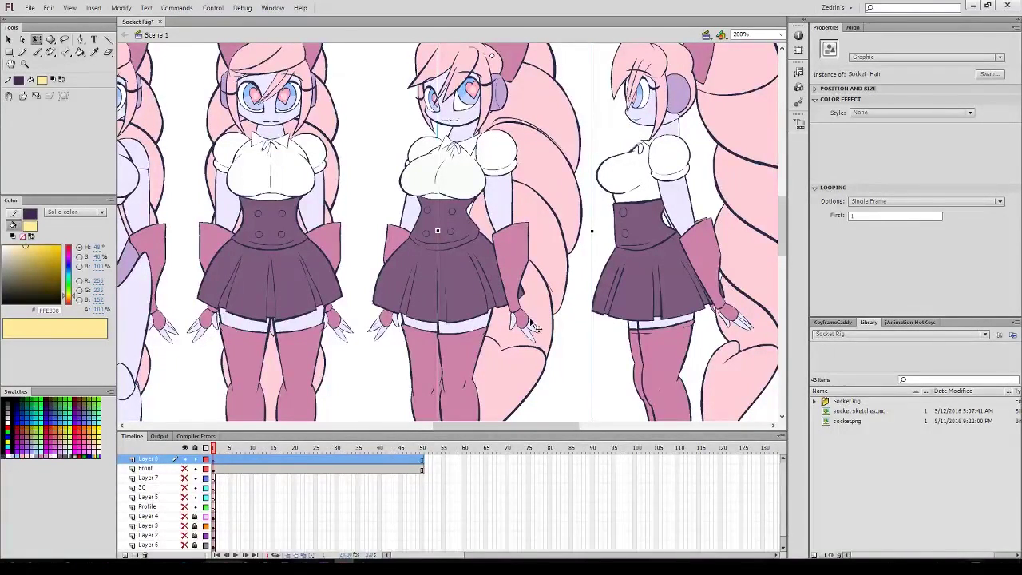
Rotate the detached Socket_Forearm symbol between the three-quarter and profile figures until its bounding box is upright.
left_click_drag(527, 329, 608, 314)
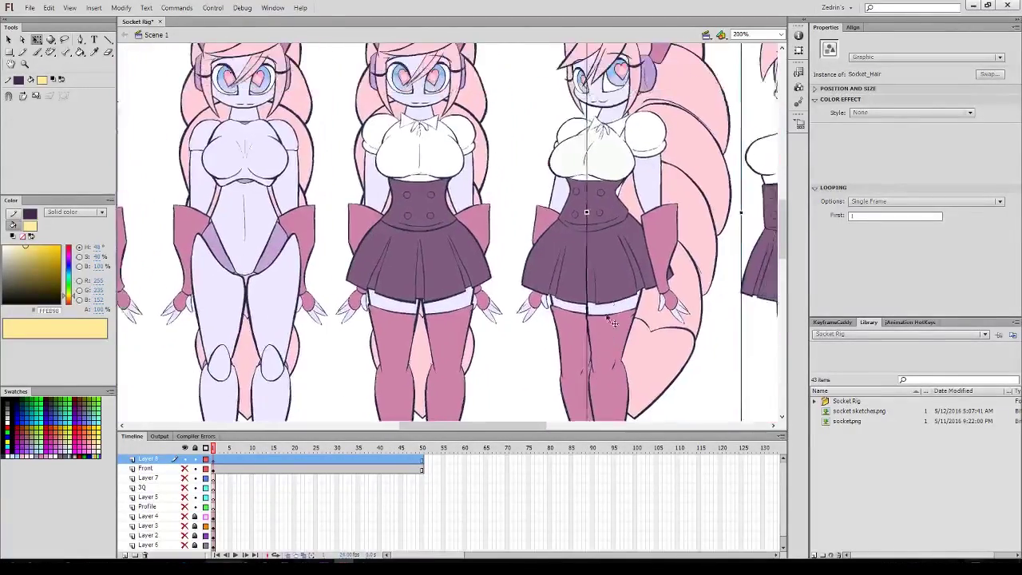
key("z")
left_click(623, 294, "alt")
left_click_drag(528, 253, 586, 306)
key("v")
left_click(560, 373)
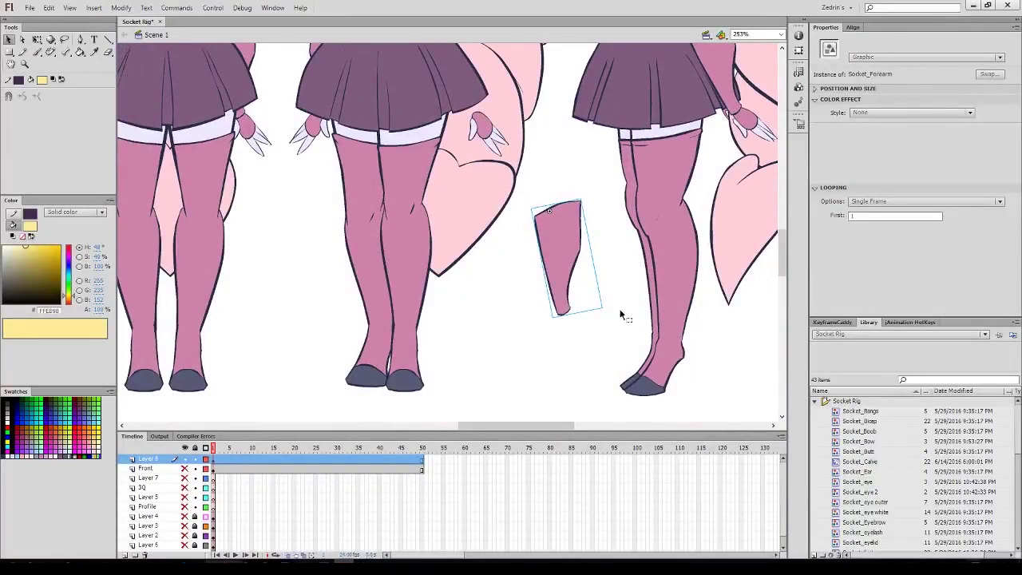
key("q")
left_click_drag(609, 312, 599, 339)
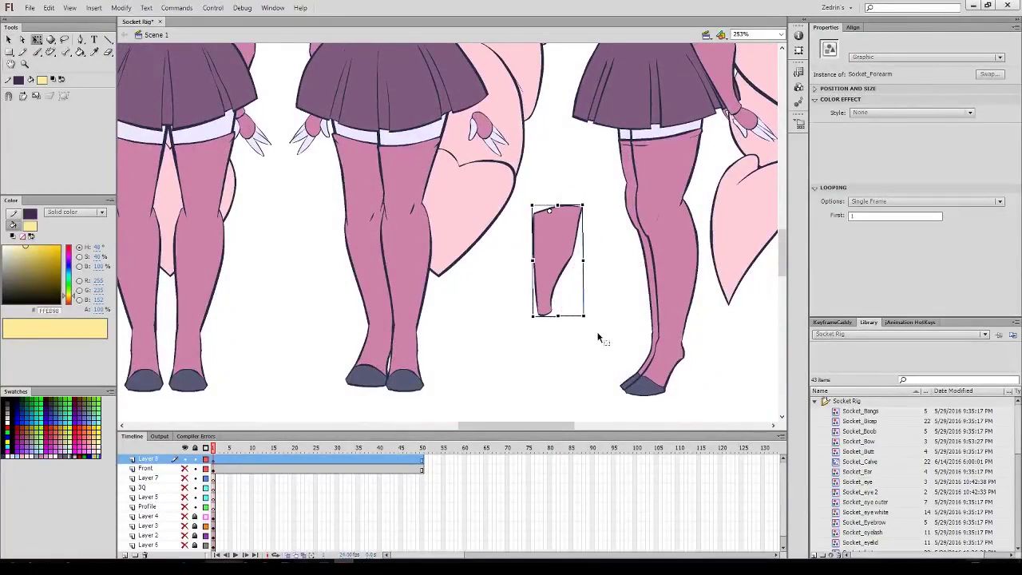
Create a new blank document.
key("ctrl+n")
key("Return")
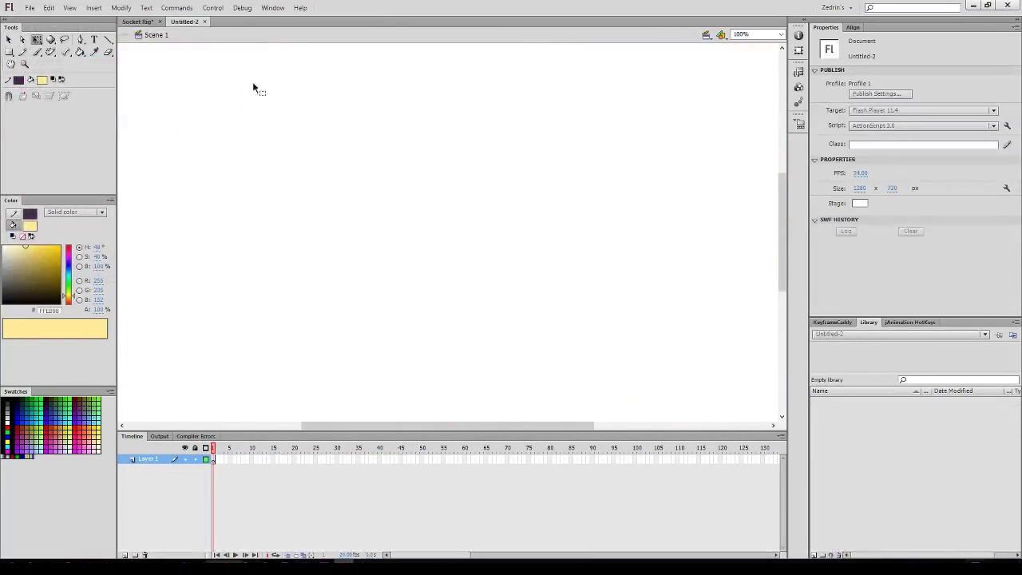
Return to the Socket Rig document, try rotating the detached forearm, undo it, and switch back to the blank document.
left_click(137, 22)
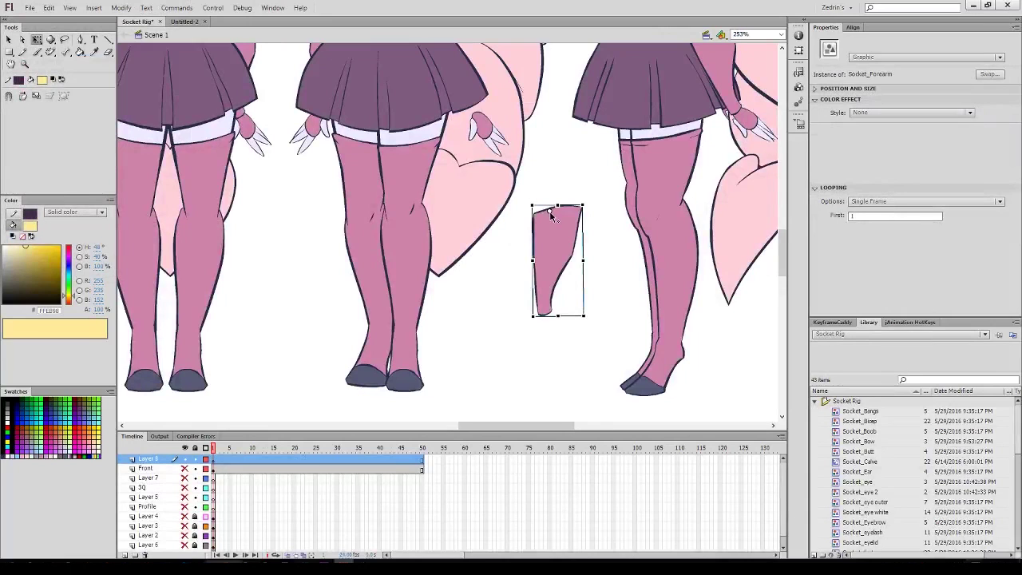
left_click_drag(591, 302, 586, 171)
key("ctrl+z")
left_click(185, 22)
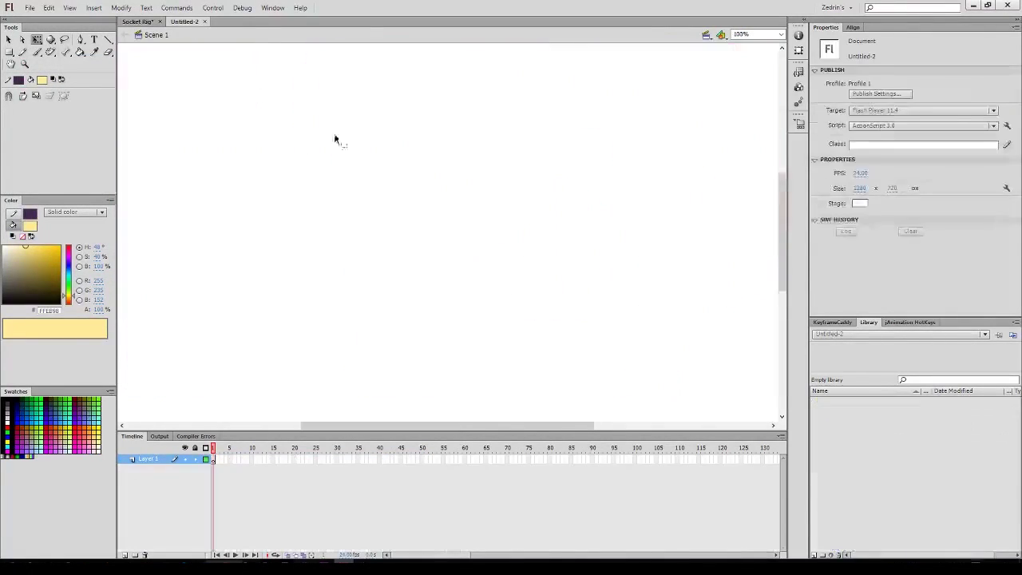
Paint a closed, diagonal arm-shaped outline in dark purple with the Brush tool and fill it with pale yellow.
key("b")
key("x")
mouse_move(488, 136)
left_mouse_down()
mouse_move(433, 203)
mouse_move(412, 252)
mouse_move(501, 187)
left_mouse_up()
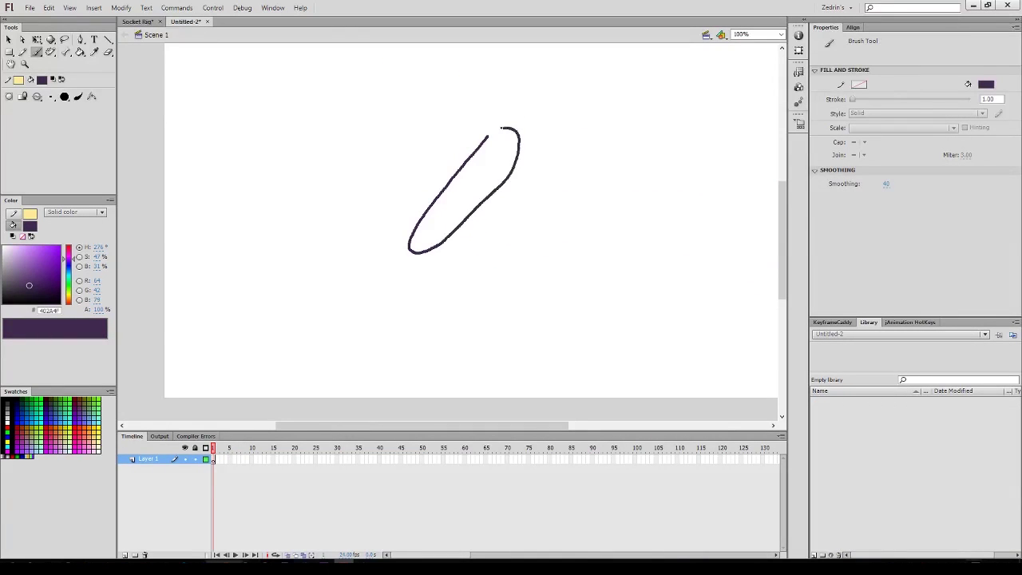
left_click_drag(502, 128, 484, 140)
key("k")
key("x")
left_click(472, 166)
Select the entire arm drawing and convert it to a graphic symbol named "Arm".
key("v")
mouse_move(570, 97)
left_mouse_down()
mouse_move(548, 136)
mouse_move(309, 359)
left_mouse_up()
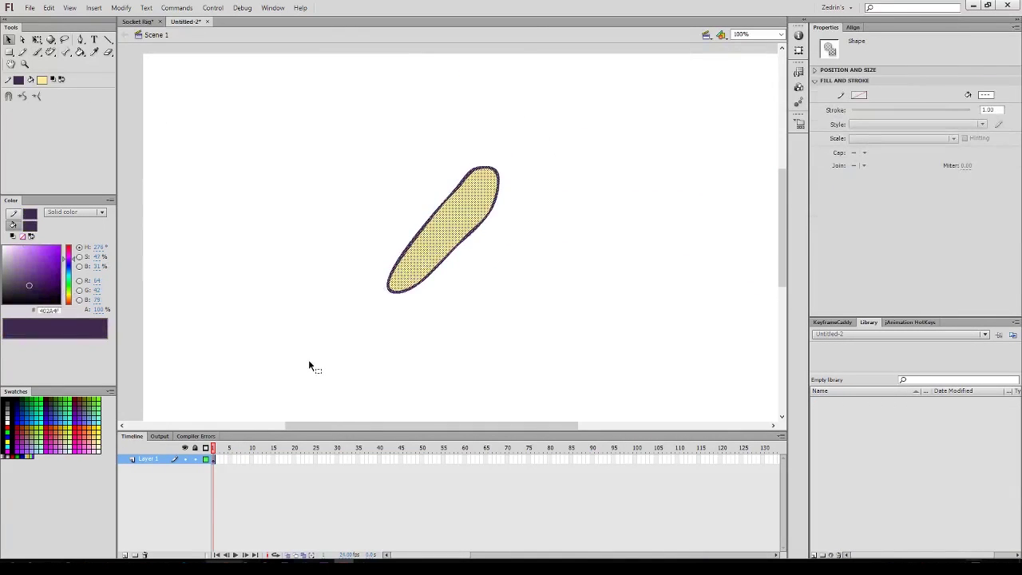
key("F8")
type("Arm")
key("Return")
Try rotating the Arm symbol about its centre with Free Transform, and undo the rotation.
key("q")
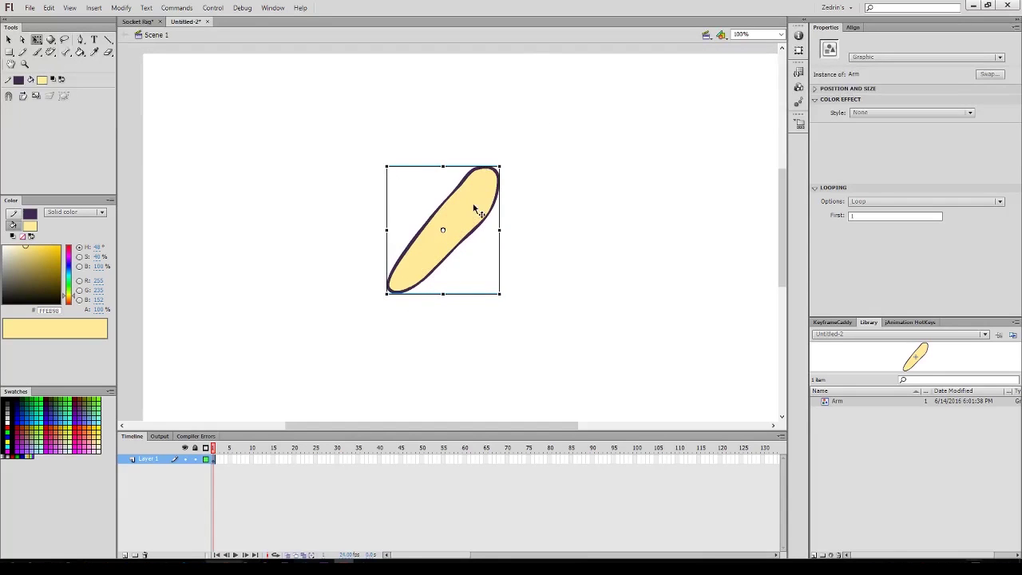
left_click_drag(511, 297, 565, 185)
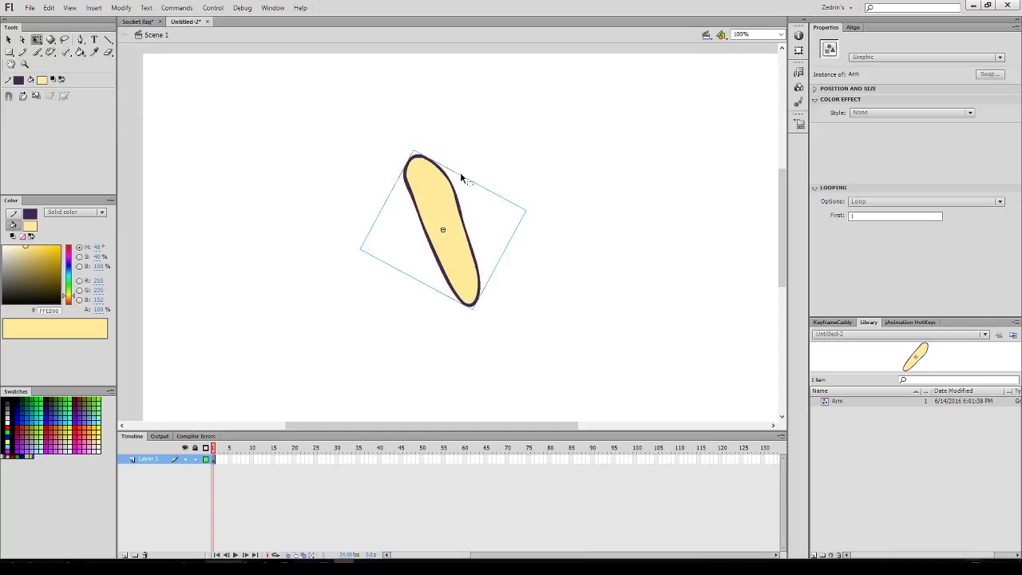
key("ctrl+z")
Move the Arm's transformation point to its upper end, test a rotation around it, and undo the rotation.
left_click_drag(500, 240, 420, 269)
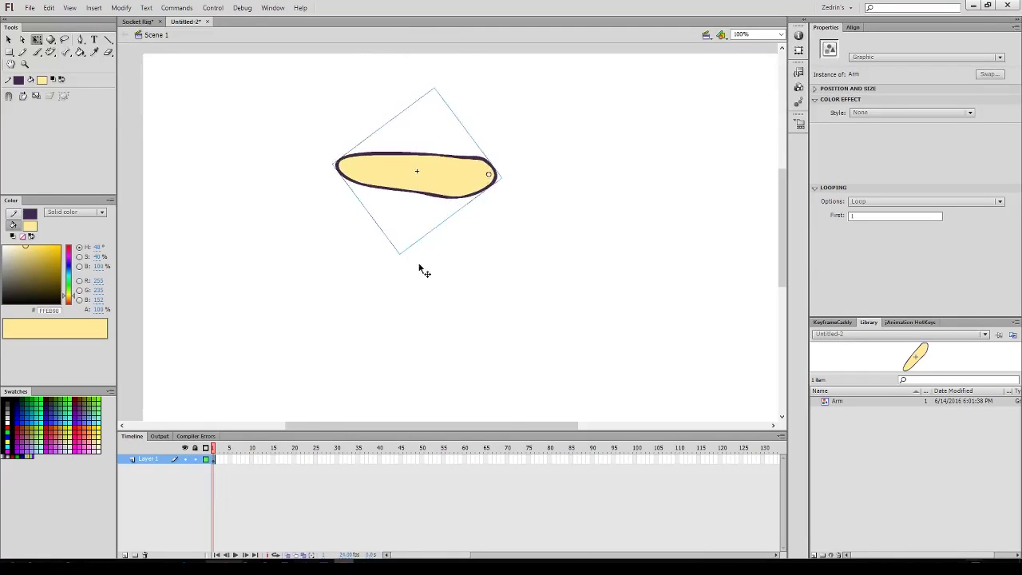
key("ctrl+z")
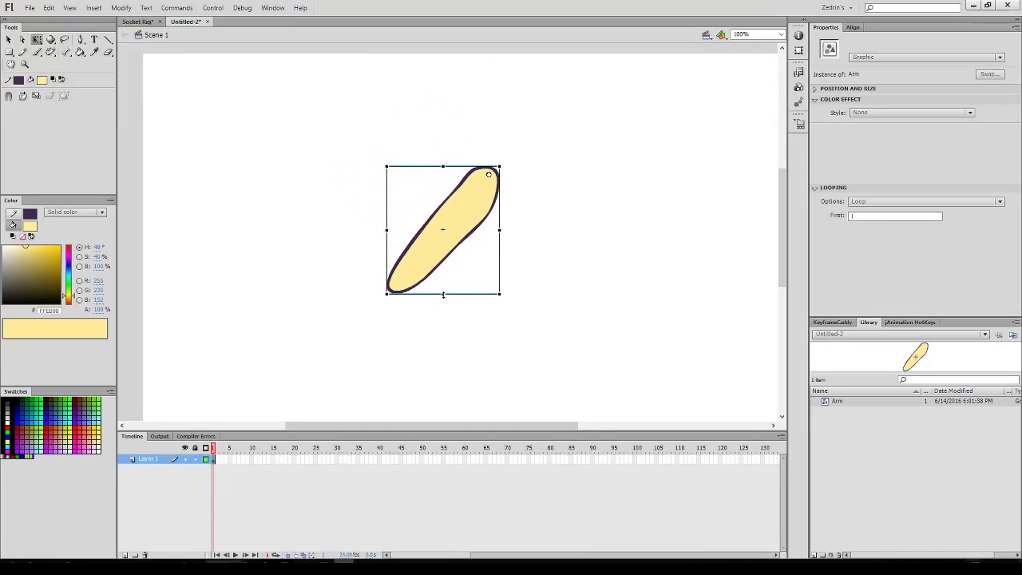
Try stretching and skewing the Arm symbol down its diagonal, and undo both transformations.
left_click_drag(443, 295, 358, 347)
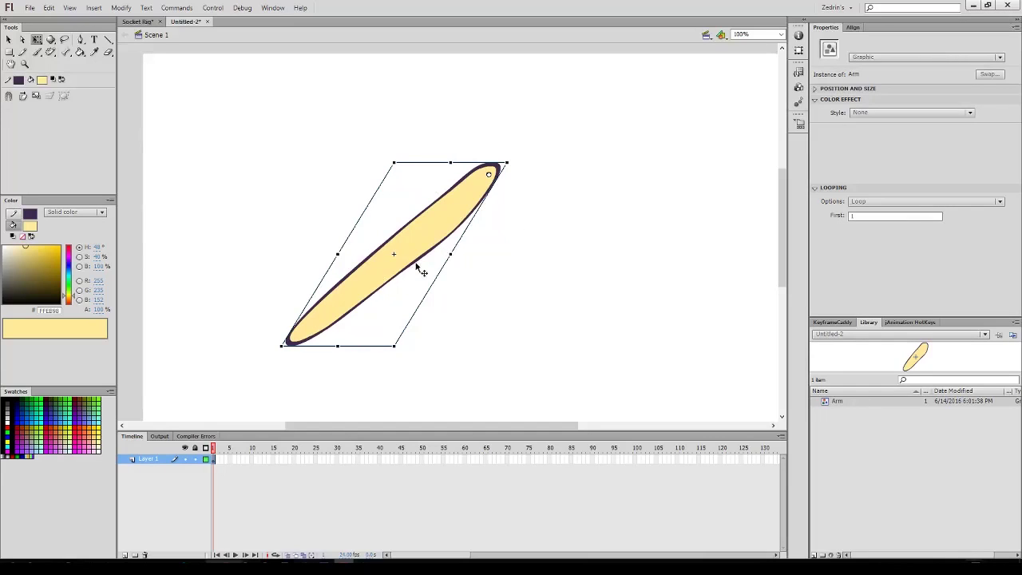
key("ctrl+z")
key("ctrl+z")
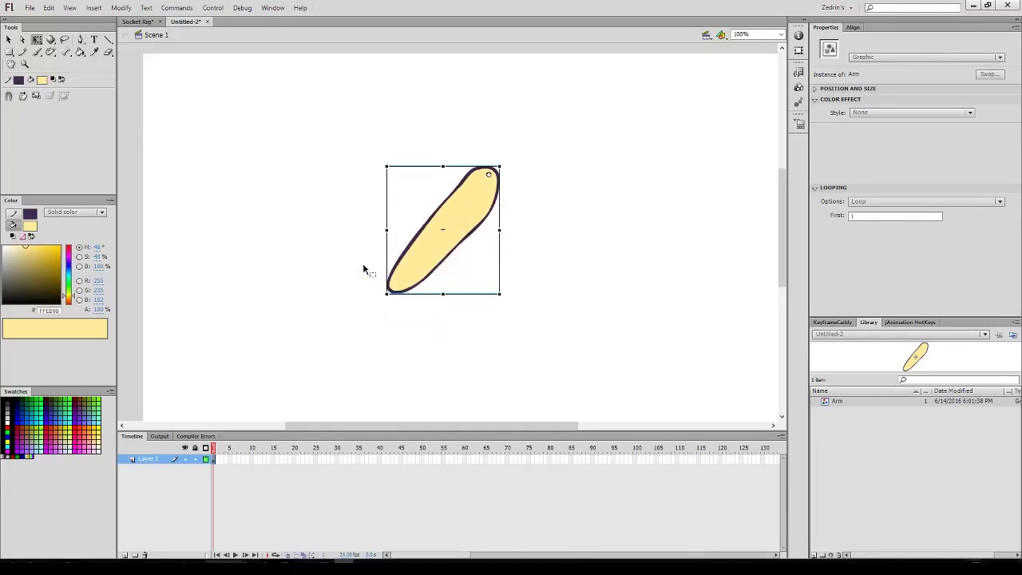
Rotate the Arm symbol to vertical around its upper end and straighten its bounding box with Zero Transform at scale.
left_click_drag(508, 297, 582, 265)
left_click_drag(496, 299, 507, 325)
left_click(176, 8)
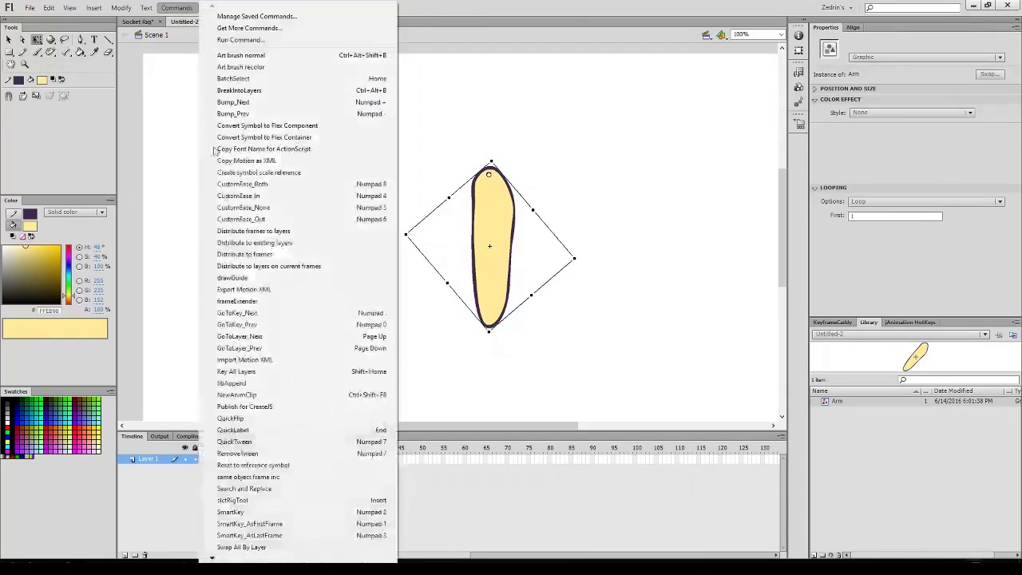
mouse_move(248, 559)
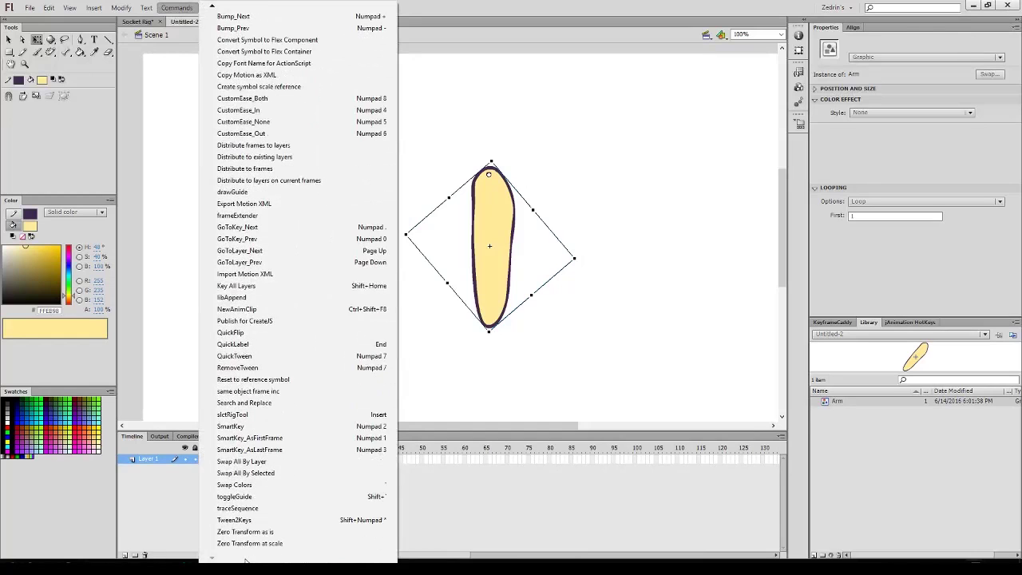
left_click(250, 543)
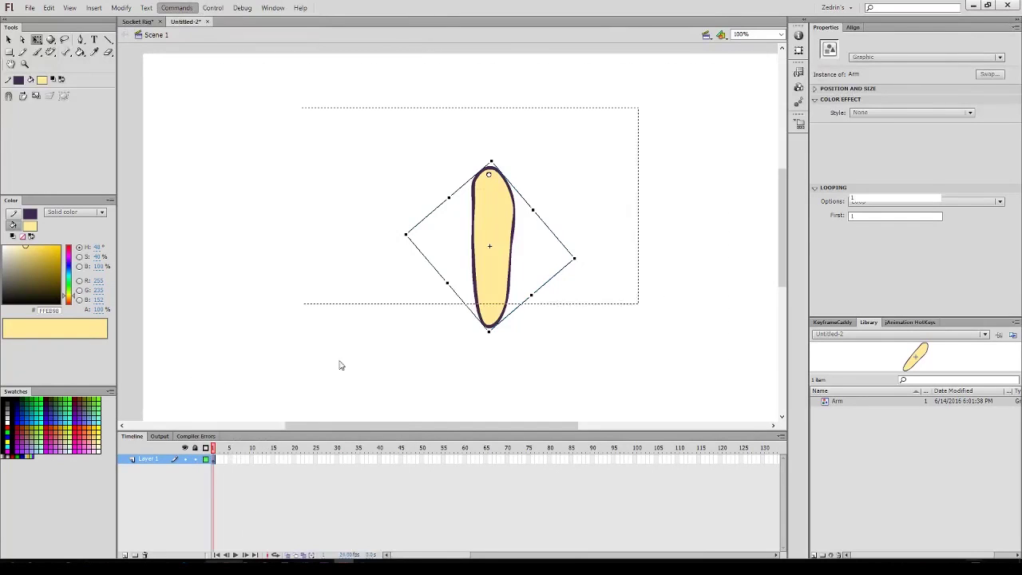
left_click(451, 363)
left_click(496, 298)
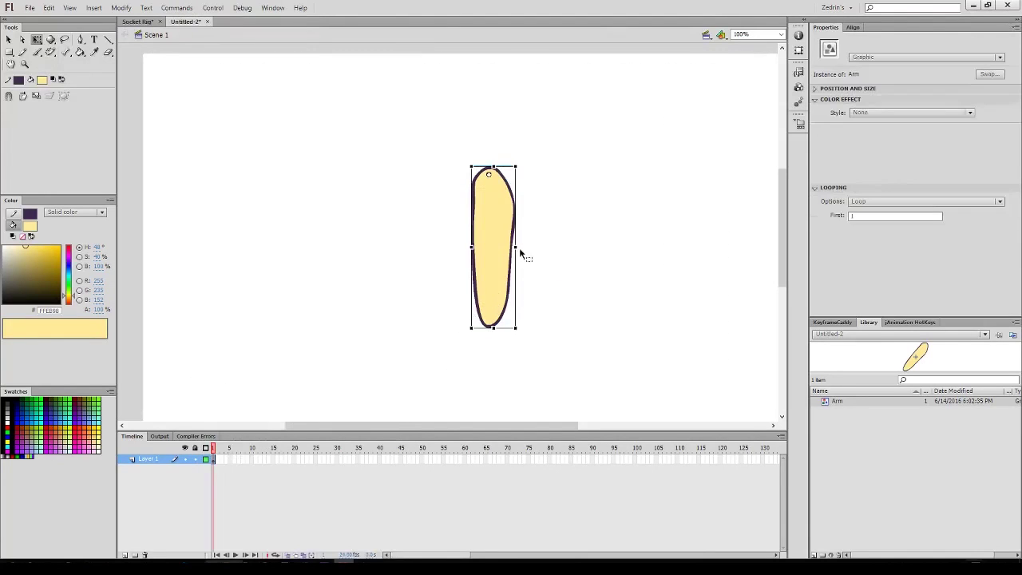
Scale the vertical Arm symbol narrower, and widen it again to slightly more than its starting width.
left_click_drag(520, 250, 506, 280)
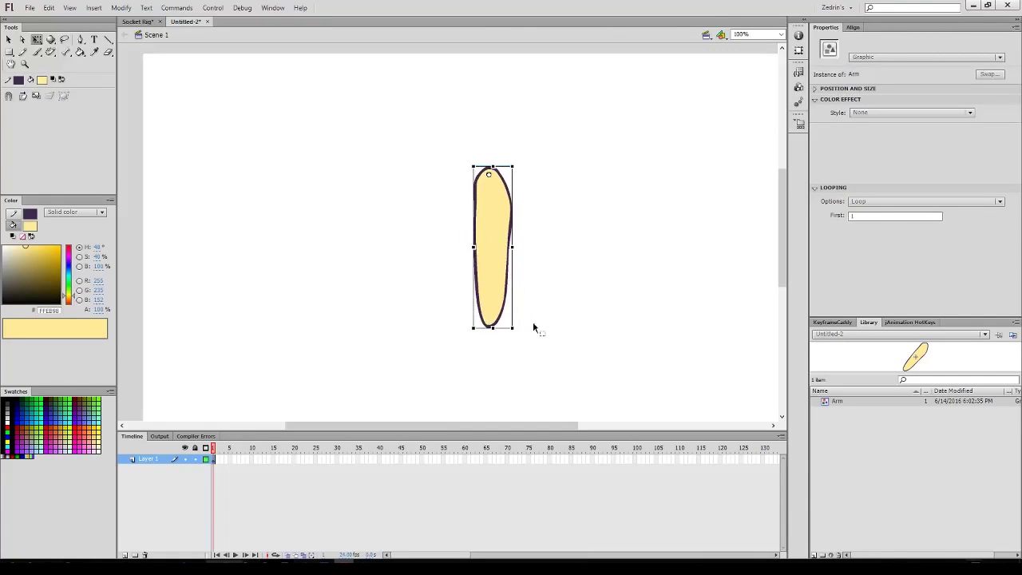
left_click_drag(514, 250, 519, 249)
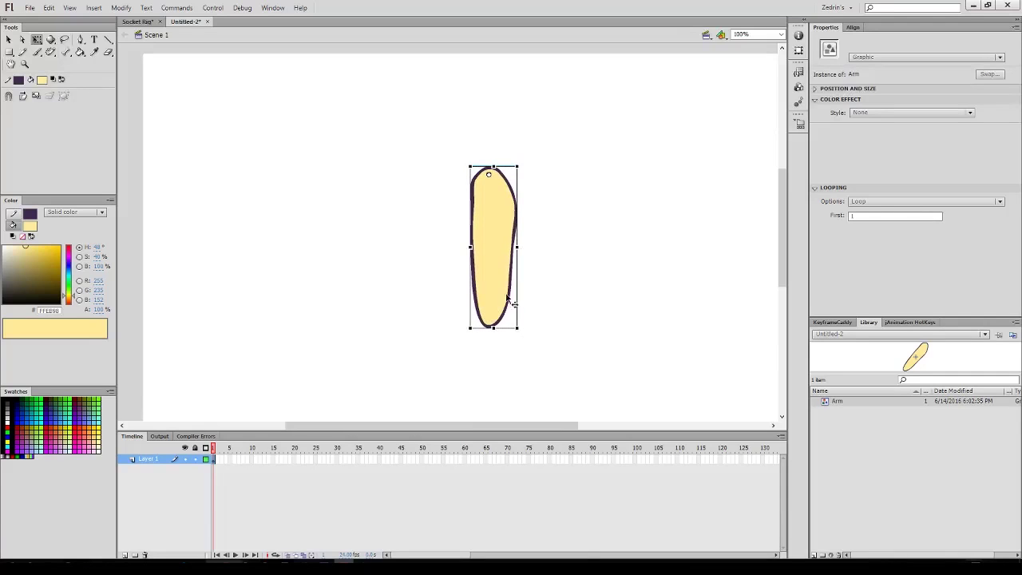
Duplicate the vertical Arm symbol so that three copies stand side by side on the stage.
left_click_drag(522, 242, 575, 245)
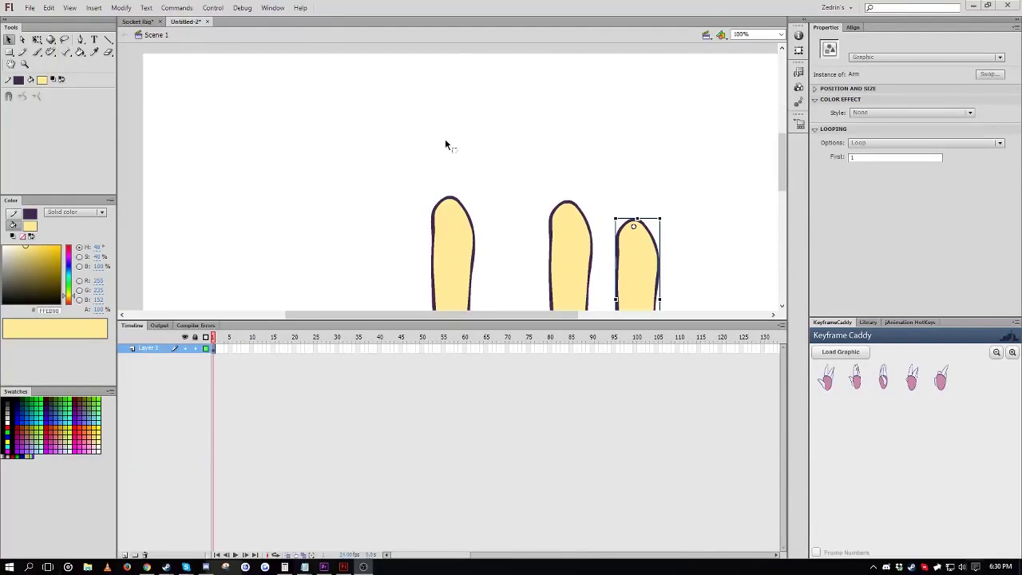
left_click(446, 141)
left_click_drag(477, 191, 445, 125)
key("ctrl+minus")
left_click_drag(230, 320, 229, 411)
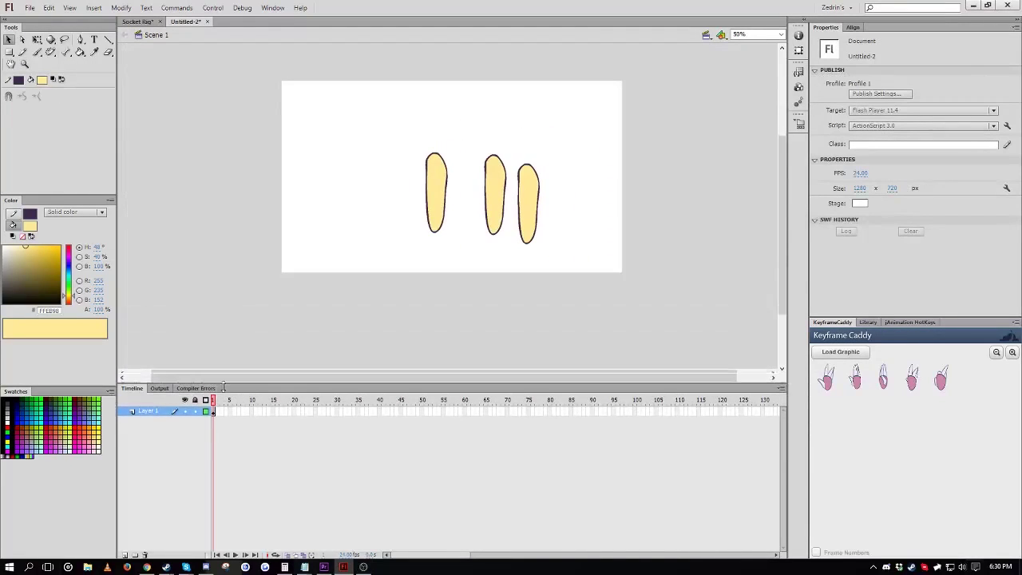
key("z")
left_click_drag(463, 225, 610, 344)
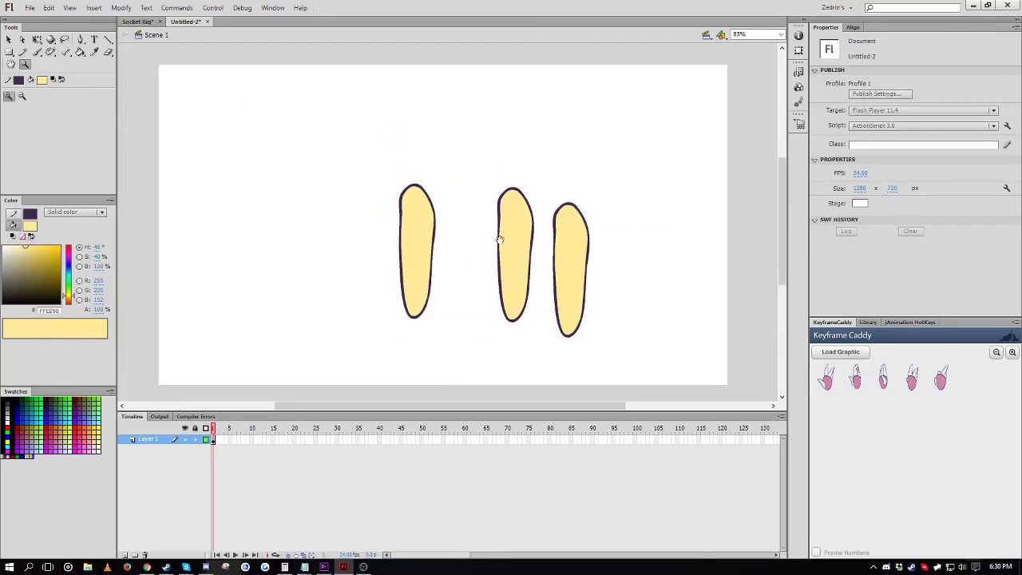
left_click_drag(500, 237, 511, 228)
key("v")
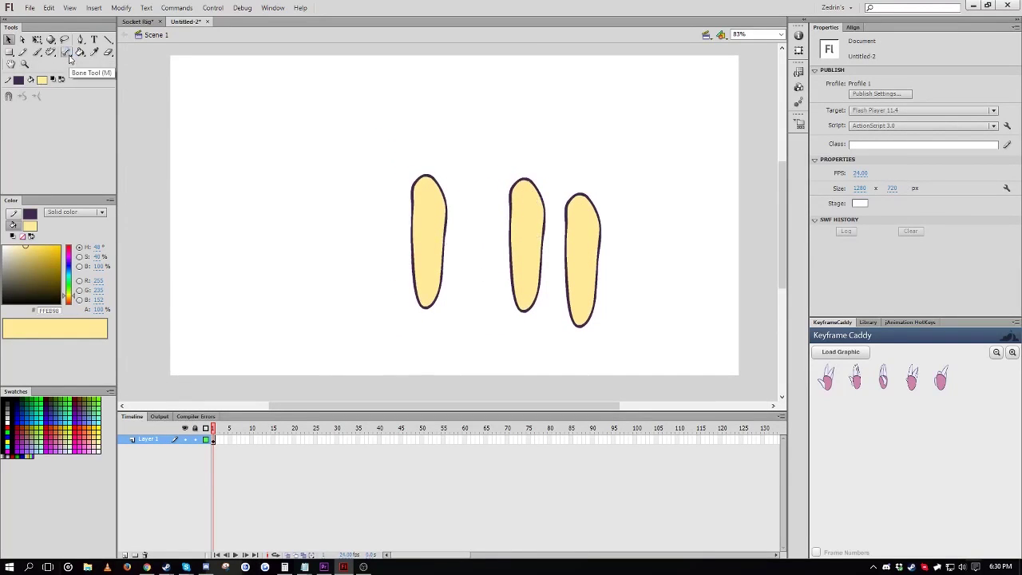
Brush a dark purple diagonal arm outline beside the three vertical arms and fill it with light yellow.
left_click(67, 54)
left_click(90, 97)
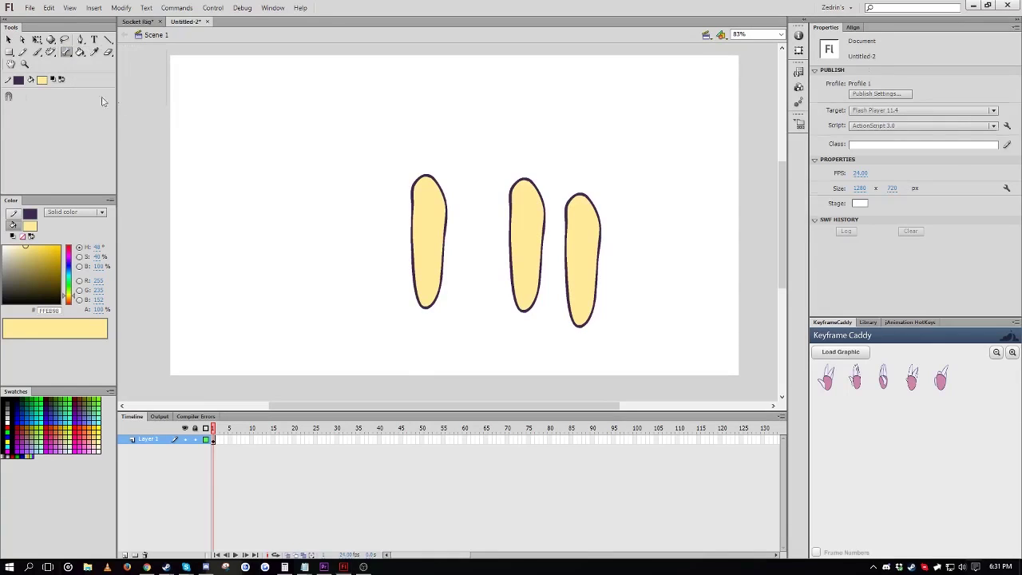
key("b")
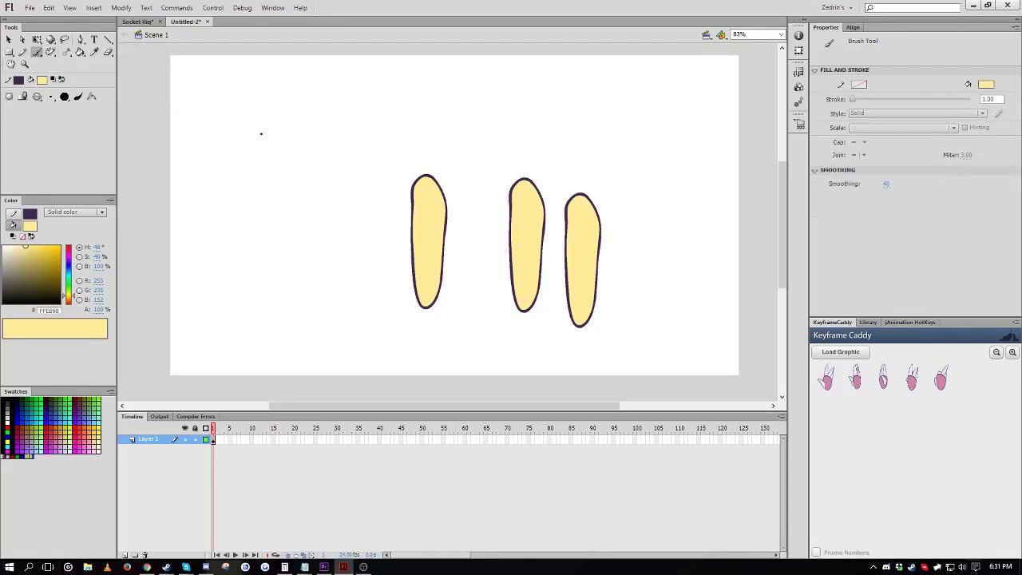
key("x")
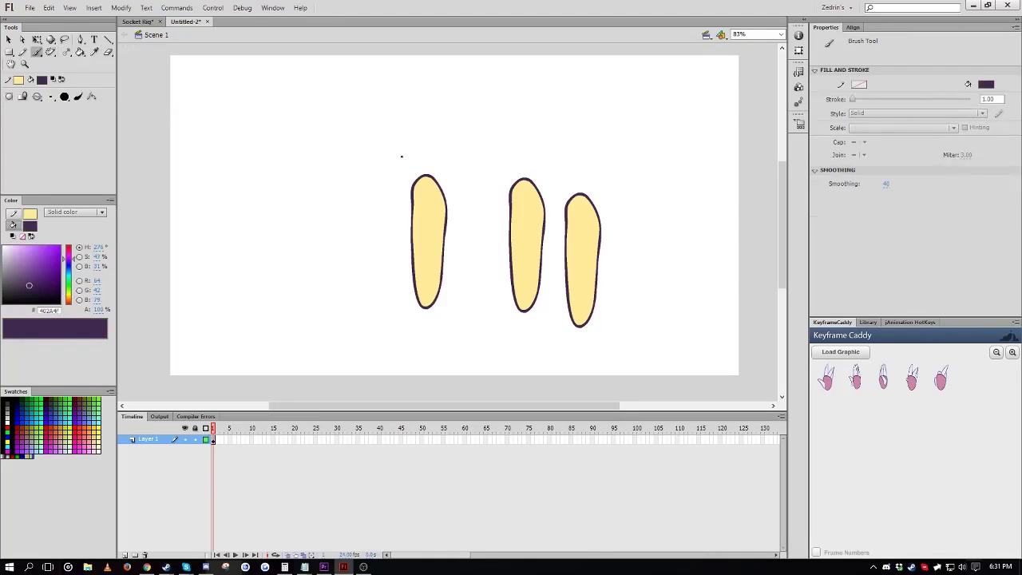
mouse_move(296, 144)
left_mouse_down()
mouse_move(266, 178)
mouse_move(238, 240)
mouse_move(305, 203)
mouse_move(349, 126)
mouse_move(323, 112)
mouse_move(303, 142)
left_mouse_up()
key("k")
key("x")
left_click(300, 159)
key("v")
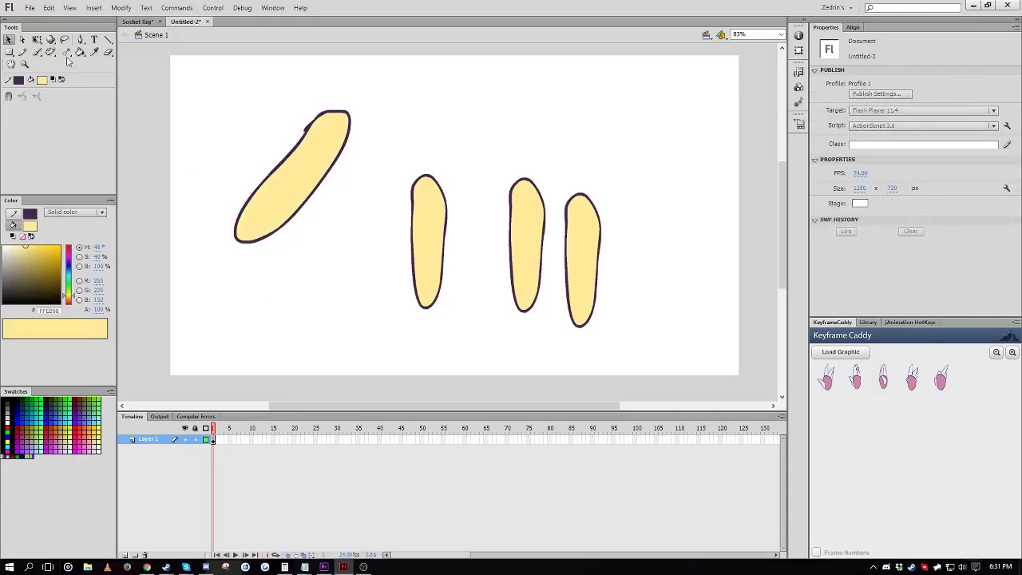
Convert the diagonal arm shape into a symbol named Arm2, with its pivot at the upper end and its bounding box aligned along the arm.
left_click_drag(363, 254, 221, 100)
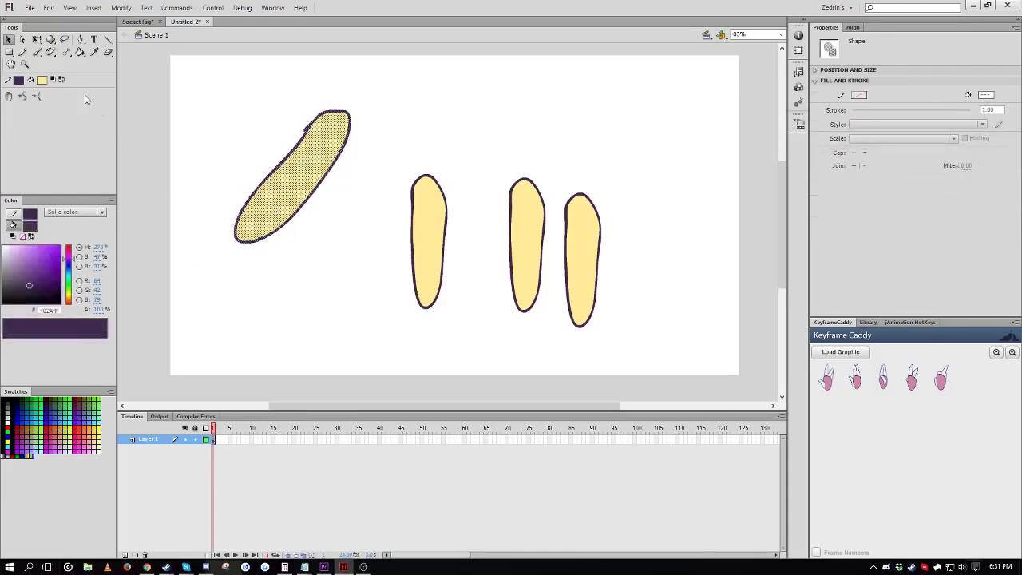
left_click(67, 53)
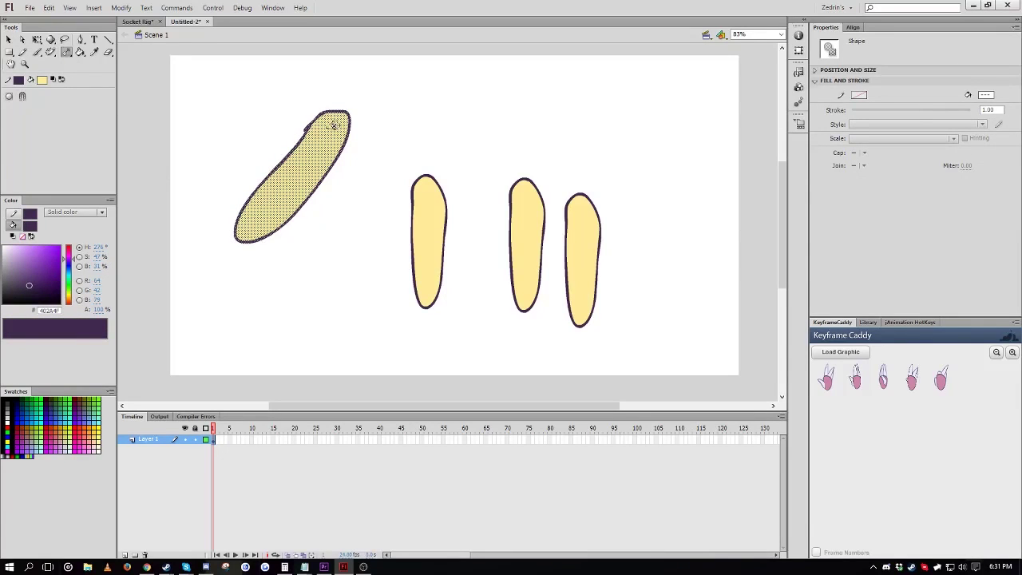
left_click_drag(334, 124, 246, 241)
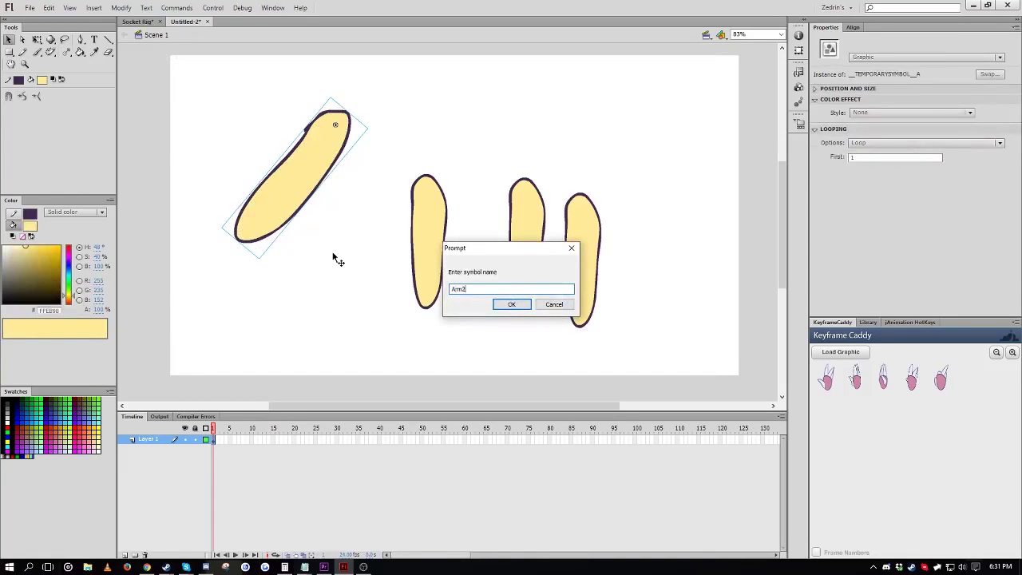
key("Return")
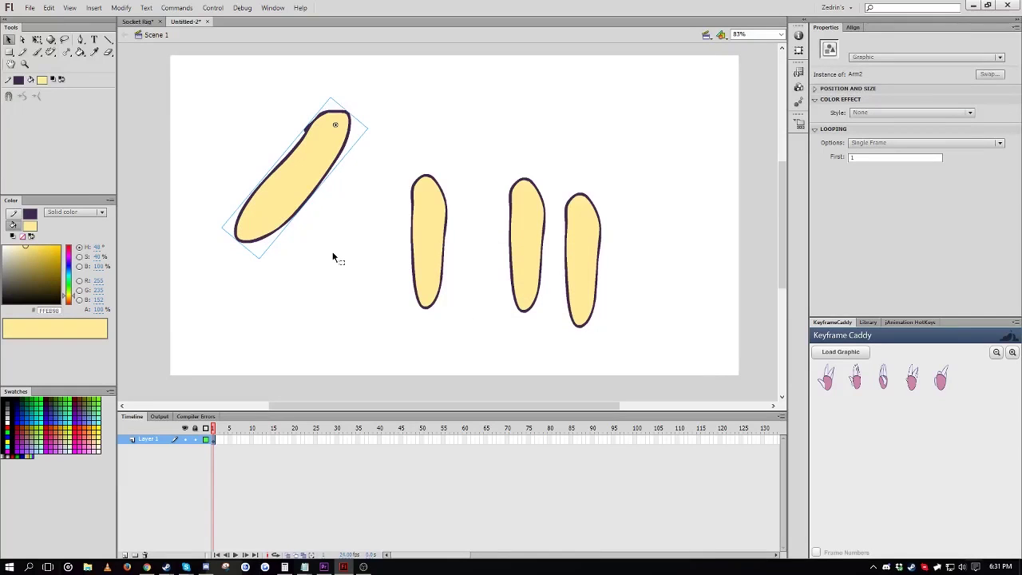
Place another Arm2 instance from the library beside the vertical arms and rotate it half a turn around its pivot.
left_click(869, 322)
left_click_drag(839, 410, 692, 262)
key("q")
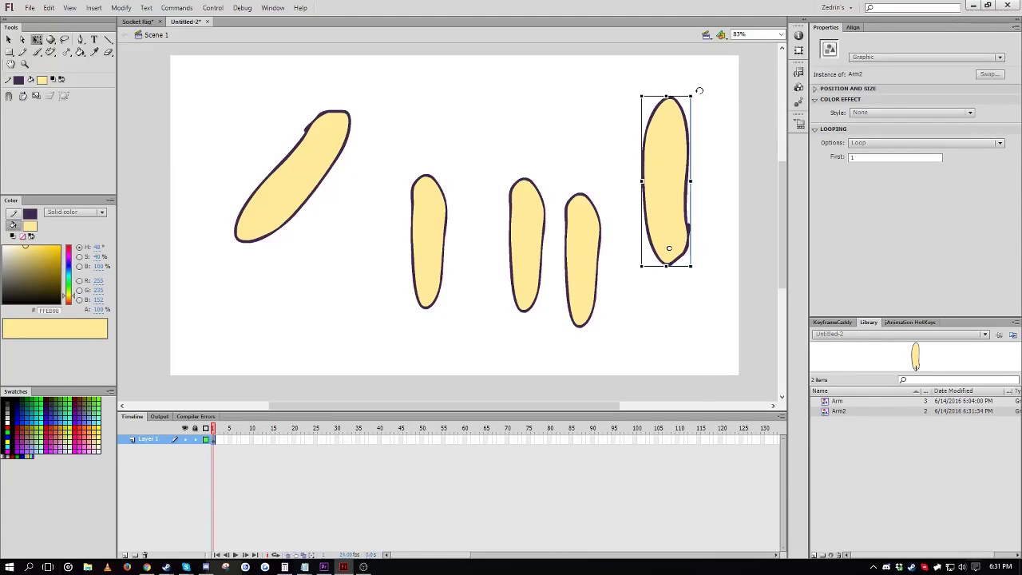
left_click_drag(698, 92, 619, 362)
Break the diagonal Arm2 instance apart and convert it along its length into a symbol named arm3, pivoted at the upper end.
left_click(295, 188)
key("ctrl+b")
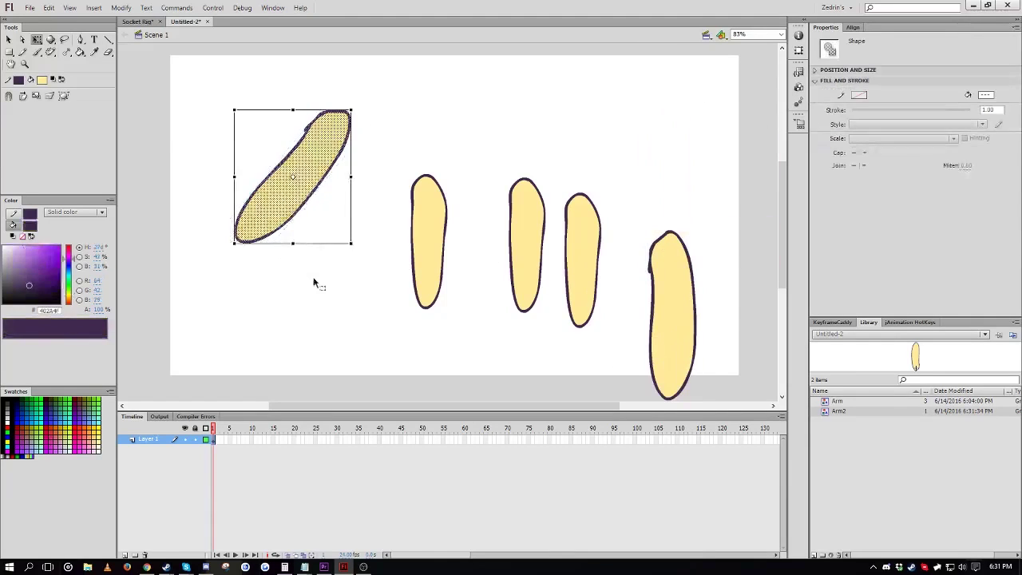
left_click(313, 301)
left_click(340, 158)
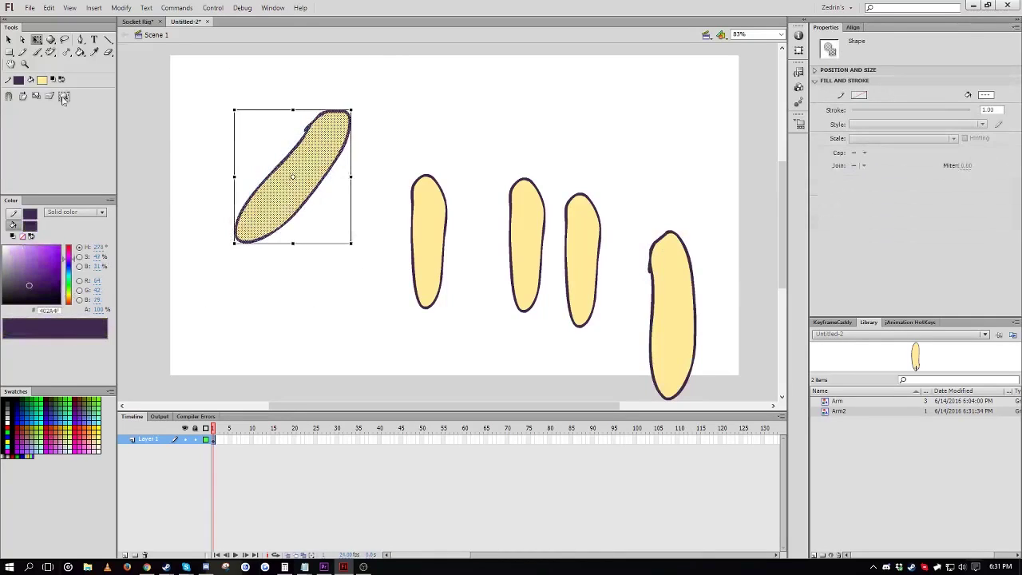
left_click(66, 52)
left_click_drag(334, 126, 409, 41)
type("varm3")
key("Return")
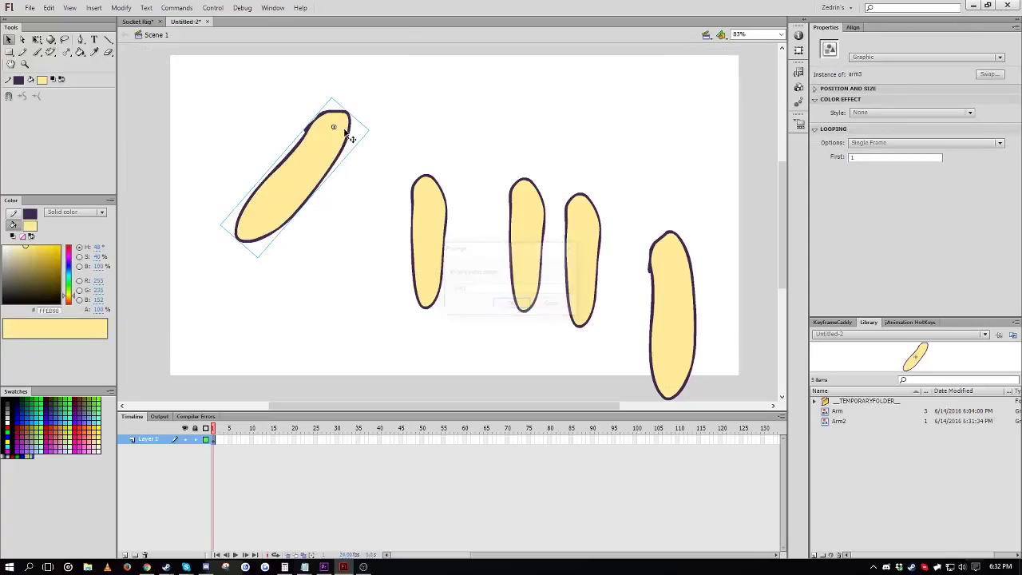
In the Socket Rig document, try rotating the forearm symbol around the elbow, and undo the rotation.
mouse_move(726, 310)
left_mouse_down()
mouse_move(682, 178)
mouse_move(720, 290)
left_mouse_up()
key("q")
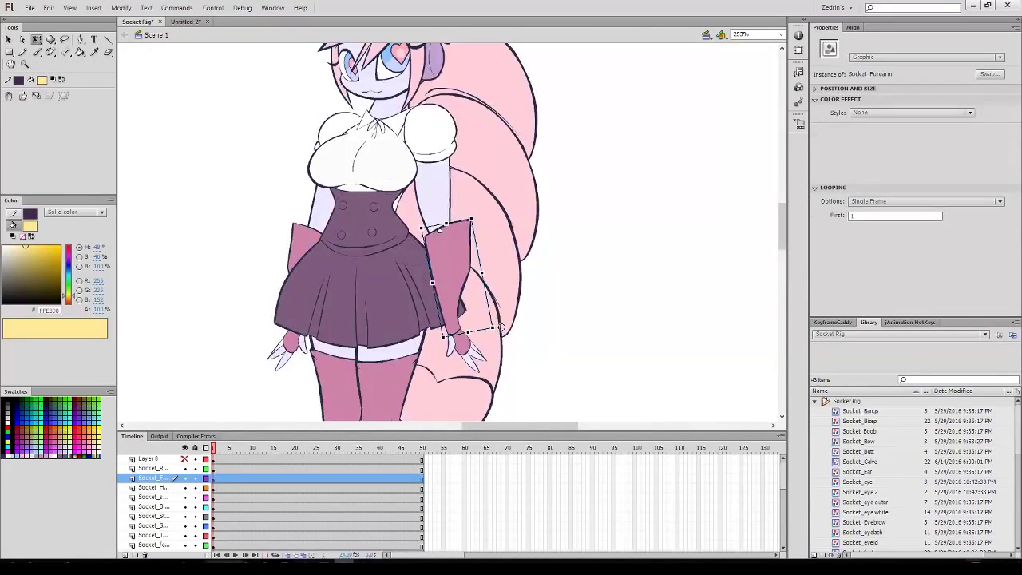
left_click_drag(366, 311, 536, 257)
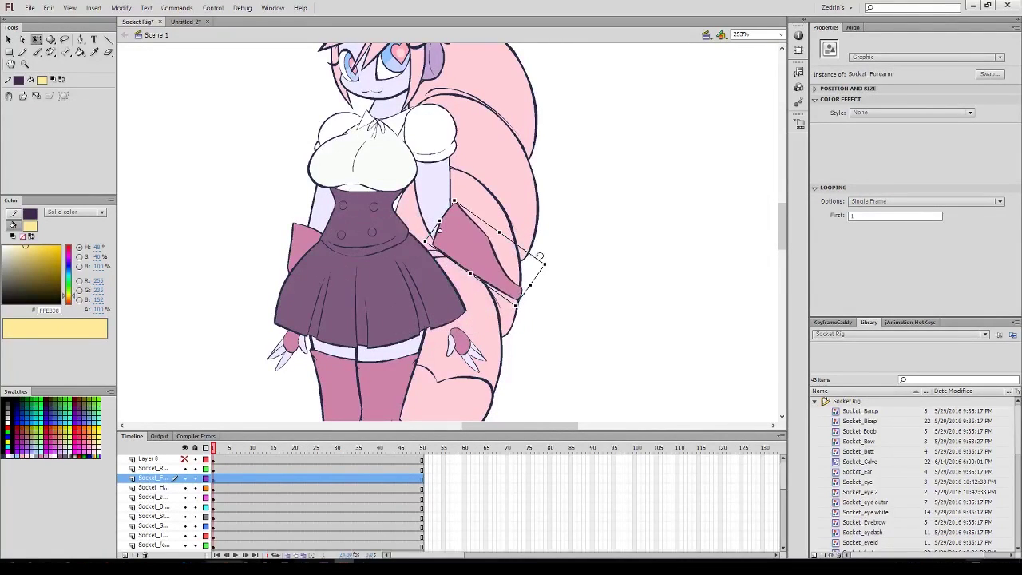
key("ctrl+z")
key("ctrl+z")
key("ctrl+z")
key("ctrl+z")
Apply an Alpha color effect of 75% to all of the character's symbols.
key("z")
left_click(507, 271, "alt")
left_click_drag(458, 264, 520, 282)
key("v")
key("ctrl+a")
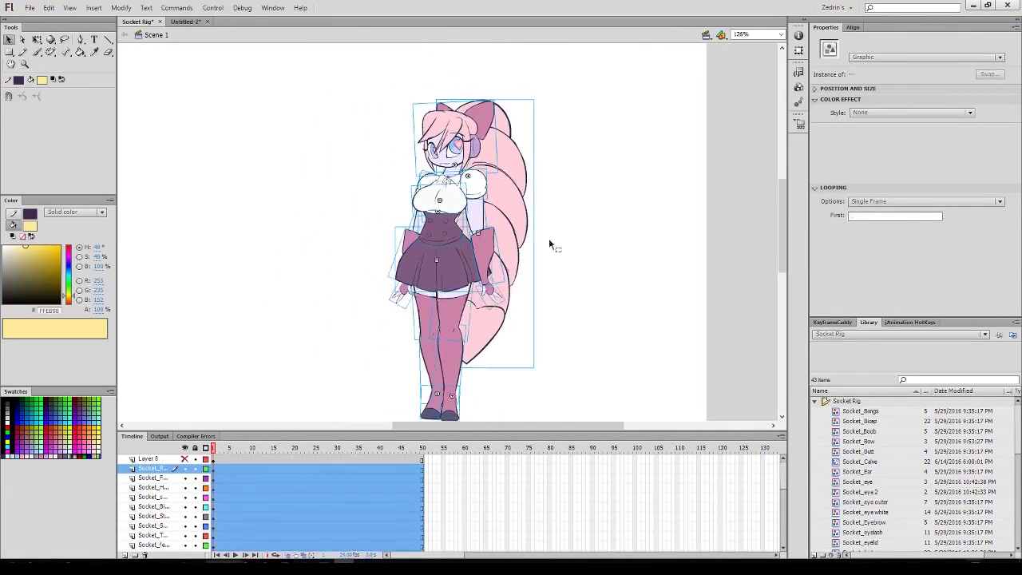
left_click(902, 113)
left_click(883, 172)
left_click(616, 265)
Select the bicep and the forearm in turn to examine how they overlap at the elbow.
key("z")
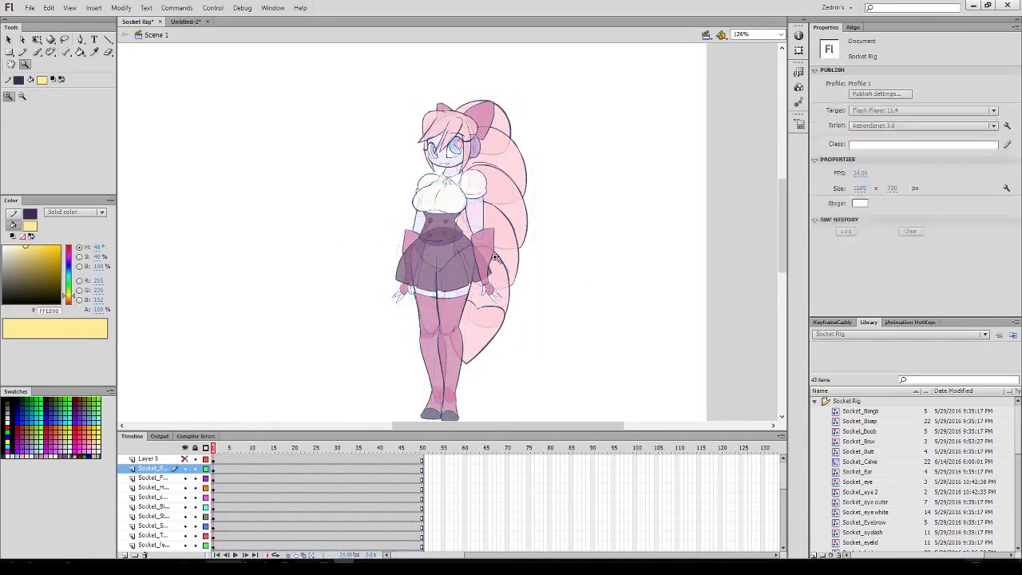
left_click(488, 263)
left_click(489, 263)
left_click_drag(489, 264, 575, 397)
key("q")
left_click(477, 182)
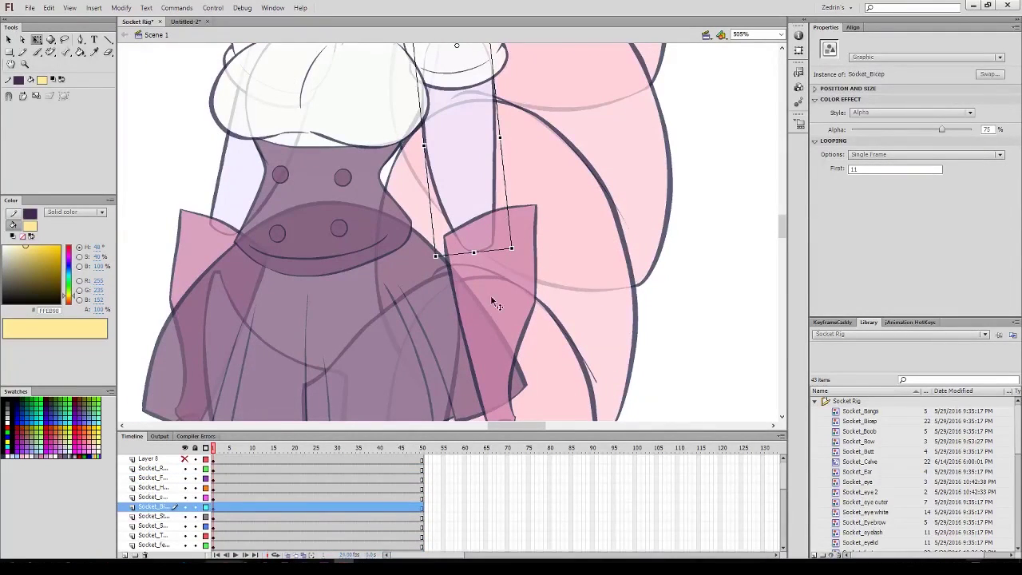
left_click(492, 297)
mouse_move(548, 199)
left_mouse_down()
mouse_move(506, 281)
mouse_move(535, 230)
mouse_move(532, 203)
left_mouse_up()
left_click_drag(391, 397, 423, 119)
Rotate the foot symbol of the front leg up and outward around its ankle.
key("z")
left_click(374, 200, "alt")
left_click_drag(404, 319, 364, 255)
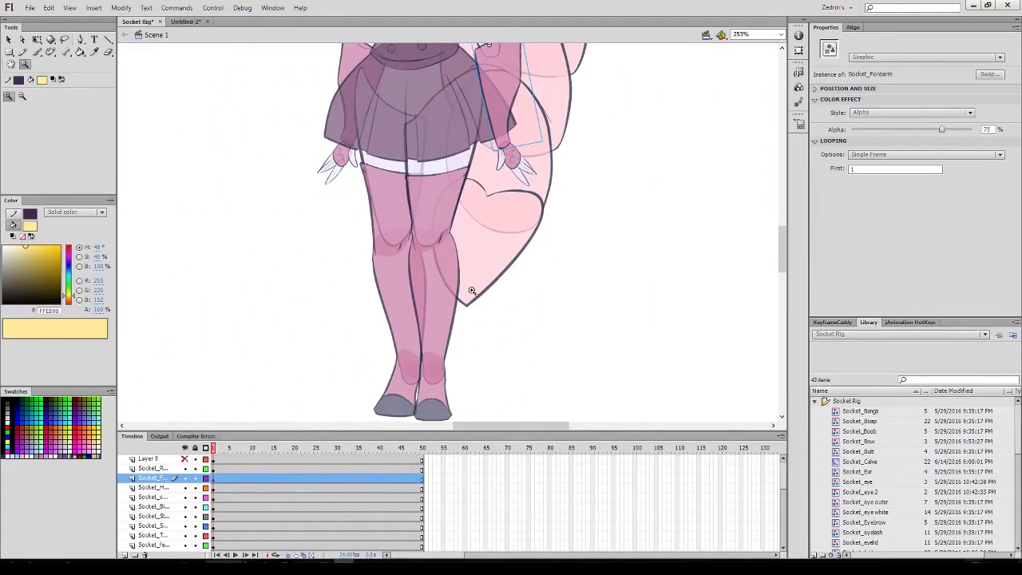
key("v")
left_click(468, 342)
left_click_drag(429, 324, 478, 247)
key("z")
left_click(485, 247)
left_click_drag(462, 287, 551, 205)
key("q")
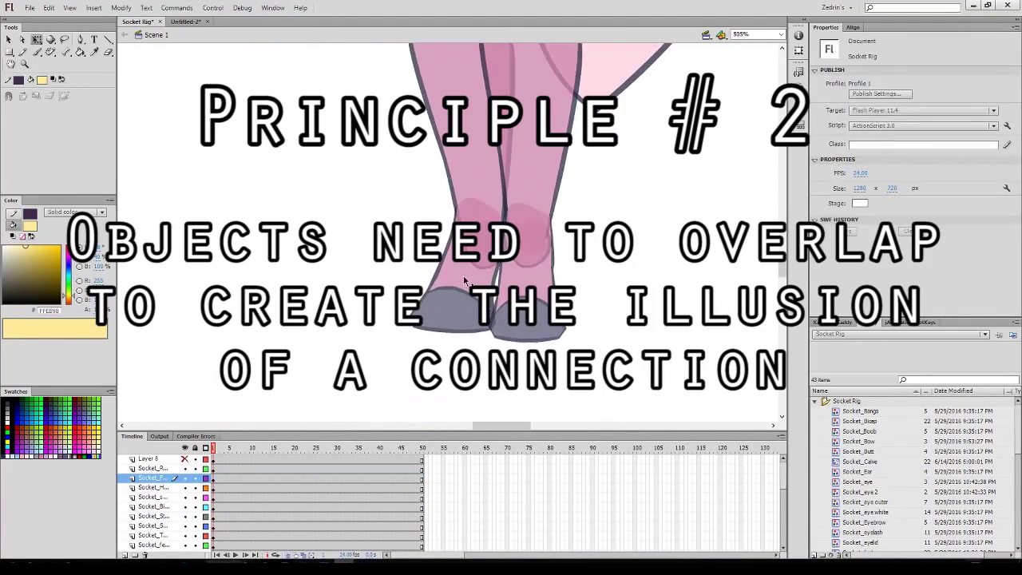
left_click(464, 280)
left_click_drag(505, 343, 408, 314)
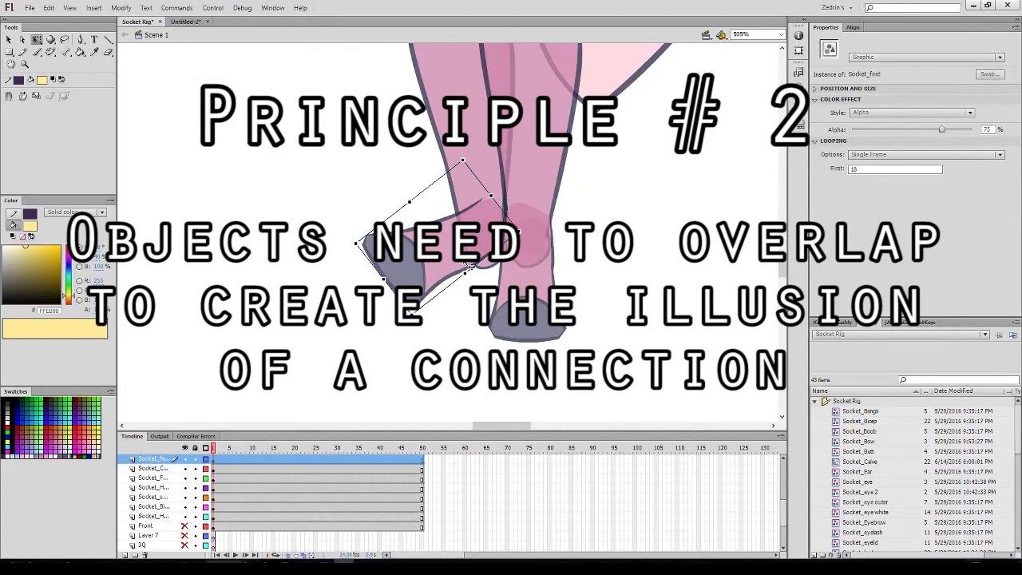
left_click(472, 276)
Set the alpha of the rotated foot and its calf to 100%.
key("z")
left_click(486, 206)
left_click_drag(487, 206, 576, 159)
key("v")
left_click(551, 216)
left_click(559, 128, "shift")
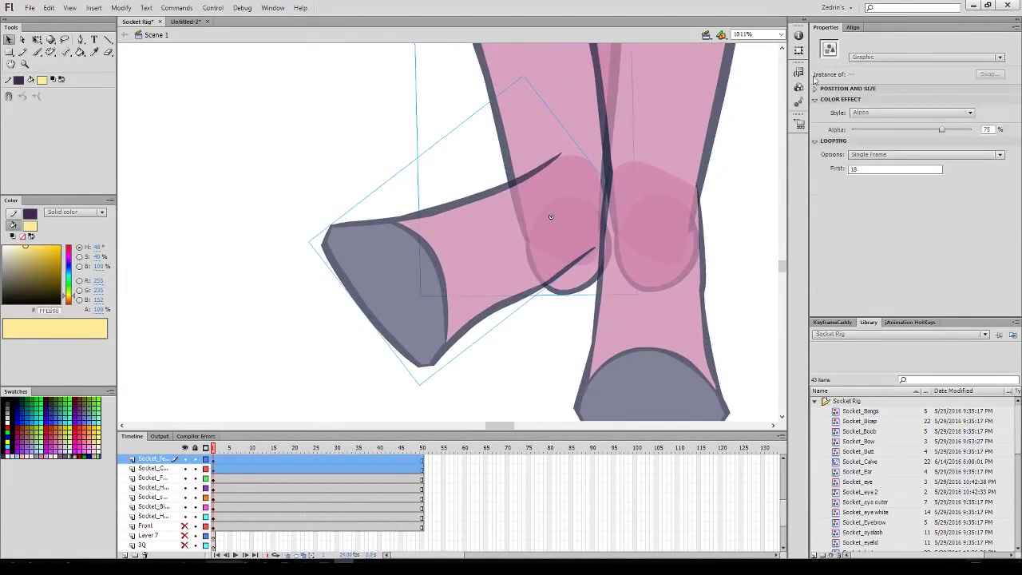
left_click_drag(940, 130, 974, 131)
key("Escape")
Rotate the opaque foot back to its upright standing position under the calf.
left_click_drag(523, 245, 465, 340)
key("z")
left_click(482, 280, "alt")
key("v")
left_click(484, 293)
left_click(485, 284)
left_click(479, 325)
key("q")
left_click_drag(436, 401, 533, 405)
key("ctrl+z")
left_click_drag(480, 395, 487, 388)
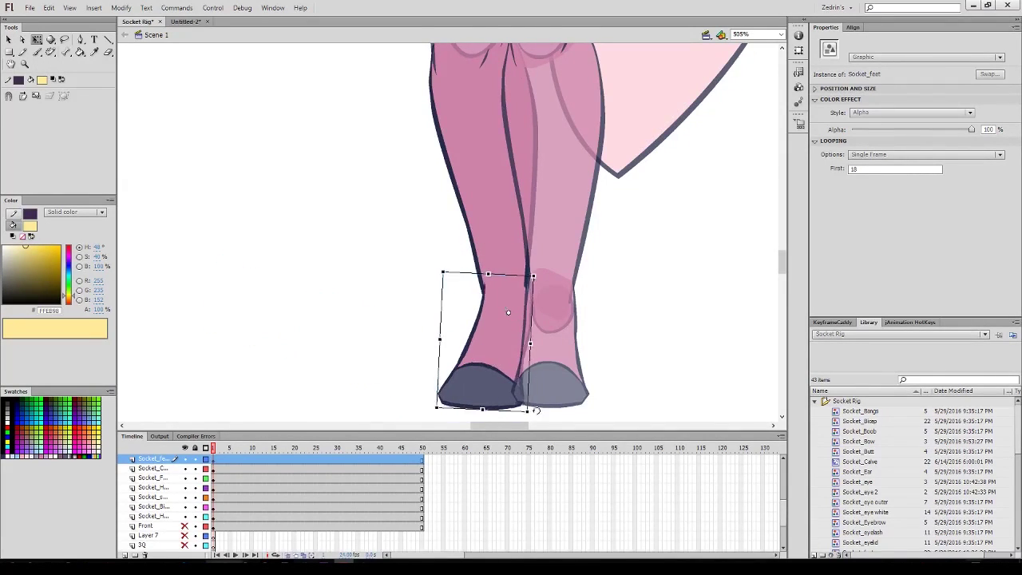
Move the foot's transformation point up to the ankle joint, test a slight rotation around it, and undo the rotation.
left_click_drag(507, 326, 502, 286)
mouse_move(538, 411)
left_mouse_down()
mouse_move(559, 381)
mouse_move(518, 414)
left_mouse_up()
key("ctrl+z")
Try shortening the opaque calf from its lower edge and rotating the foot against it, and undo both changes.
left_click(496, 244)
left_click_drag(488, 336, 522, 312)
left_click(515, 373)
left_click_drag(534, 408, 516, 308)
key("ctrl+z")
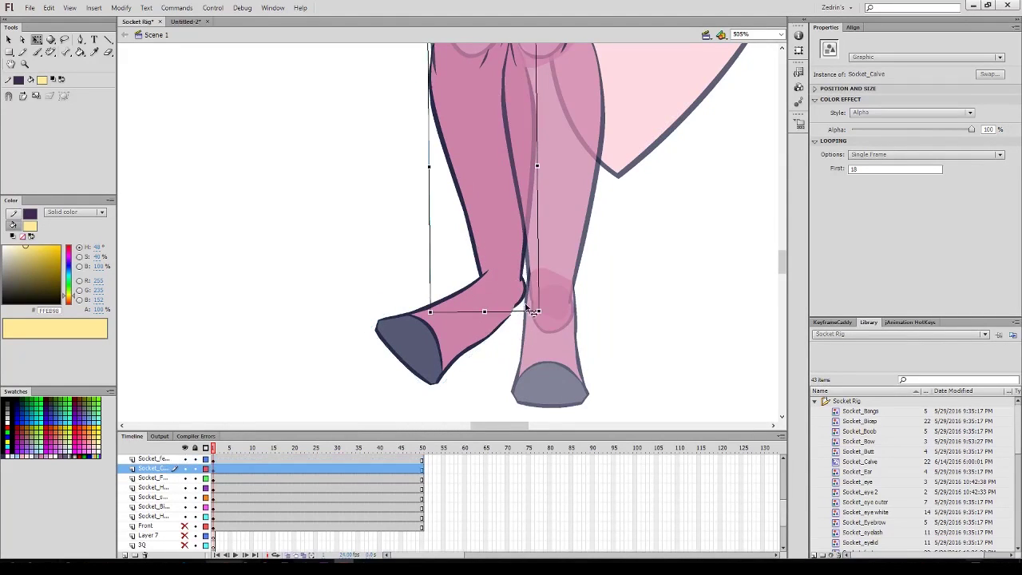
key("ctrl+y")
left_click_drag(442, 399, 540, 393)
key("ctrl+z")
key("ctrl+z")
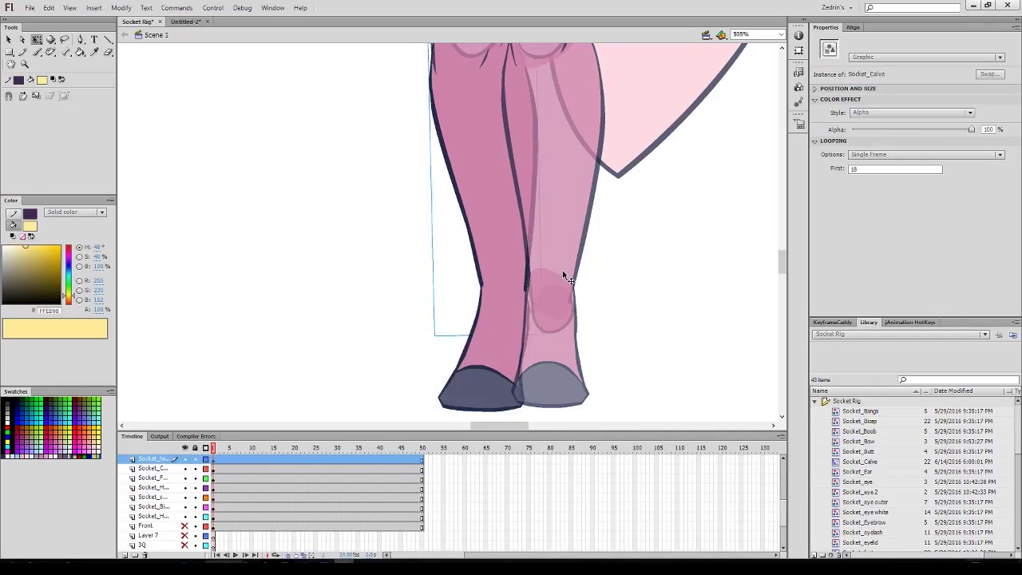
Try rotating the opaque calf sideways around the knee and shifting it against the thigh, and undo the changes.
left_click(647, 297)
key("z")
left_click(520, 234, "alt")
left_click_drag(552, 243, 535, 320)
key("v")
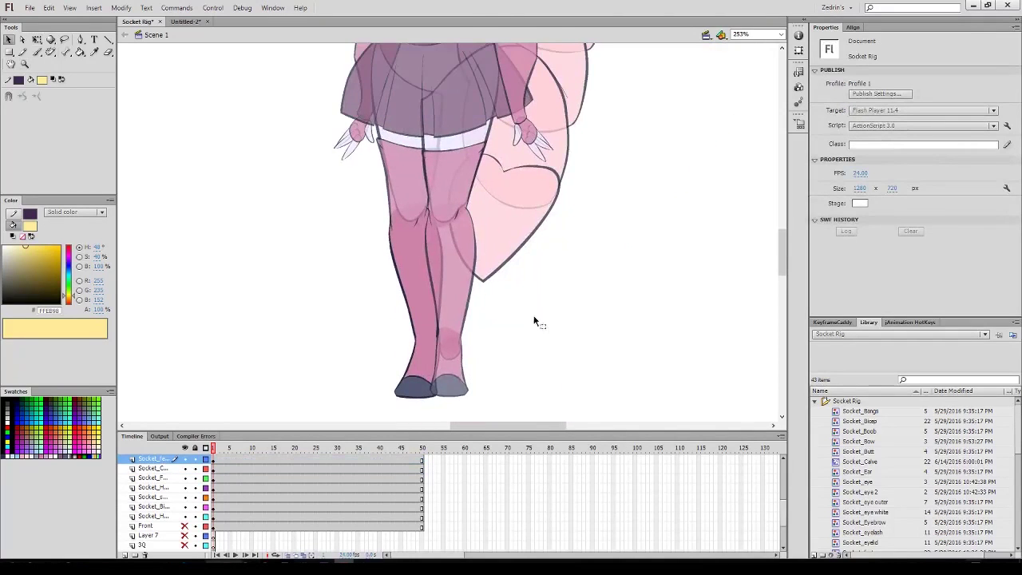
left_click_drag(457, 238, 496, 254)
key("z")
left_click(447, 284)
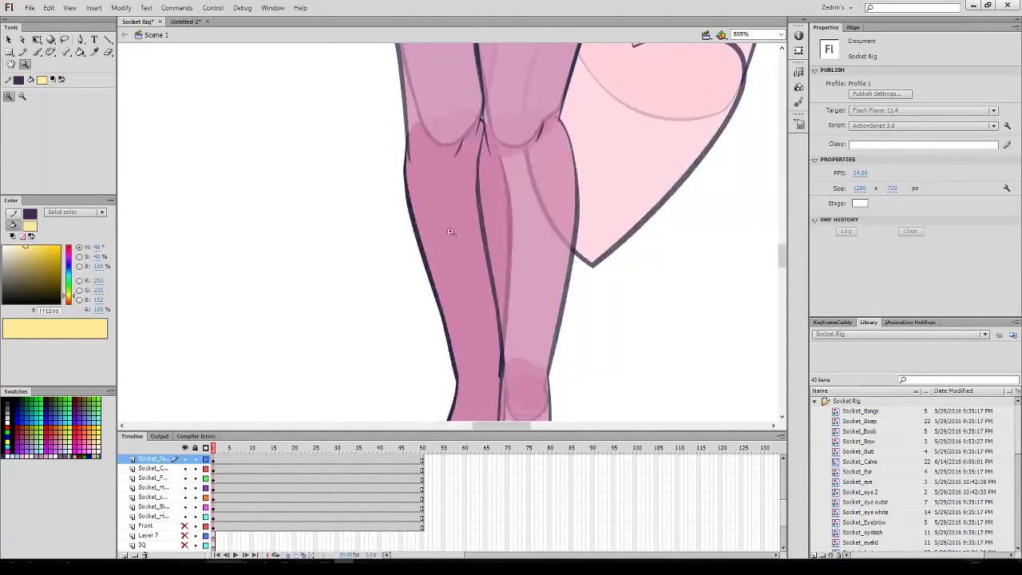
key("q")
left_click(452, 232)
left_click_drag(467, 368, 502, 352)
left_click_drag(564, 406, 730, 263)
left_click_drag(518, 270, 551, 369)
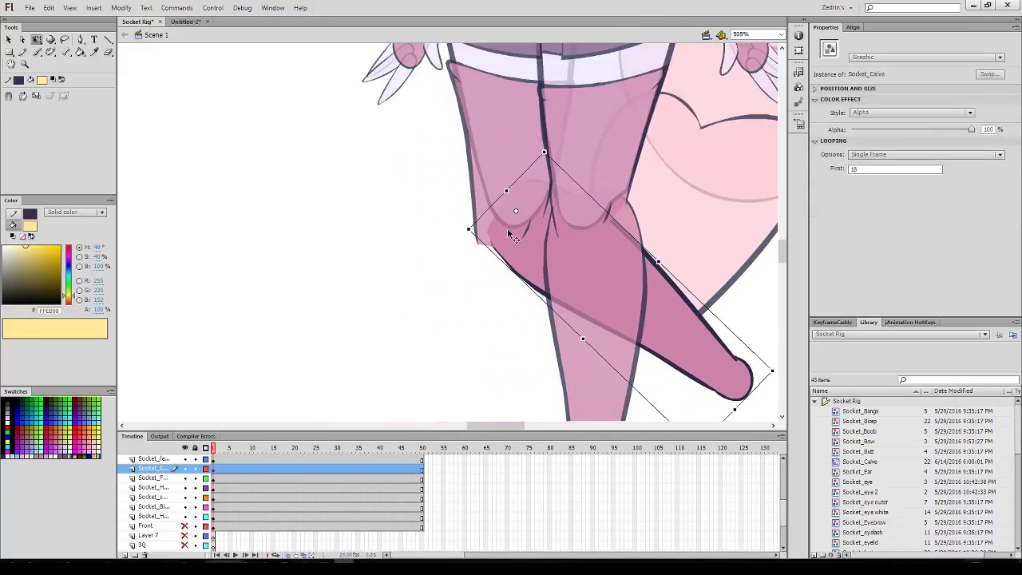
key("ctrl+z")
left_click_drag(590, 187, 532, 139)
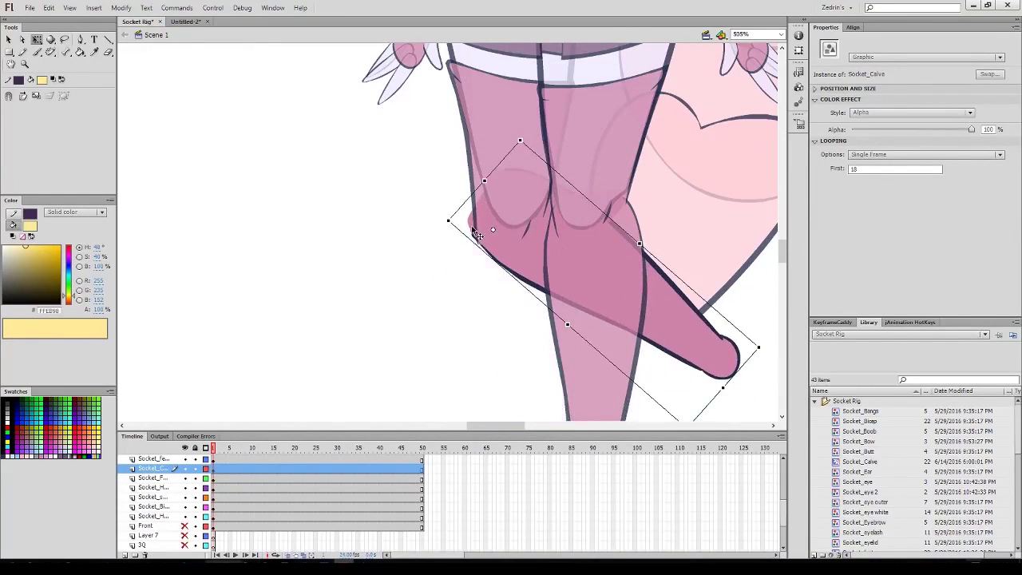
key("ctrl+z")
Undo the opaque calf's sideways rotation so it stands upright under the thigh again, and deselect it.
key("z")
left_click_drag(493, 205, 502, 175)
left_click(582, 203, "alt")
key("v")
left_click(522, 302)
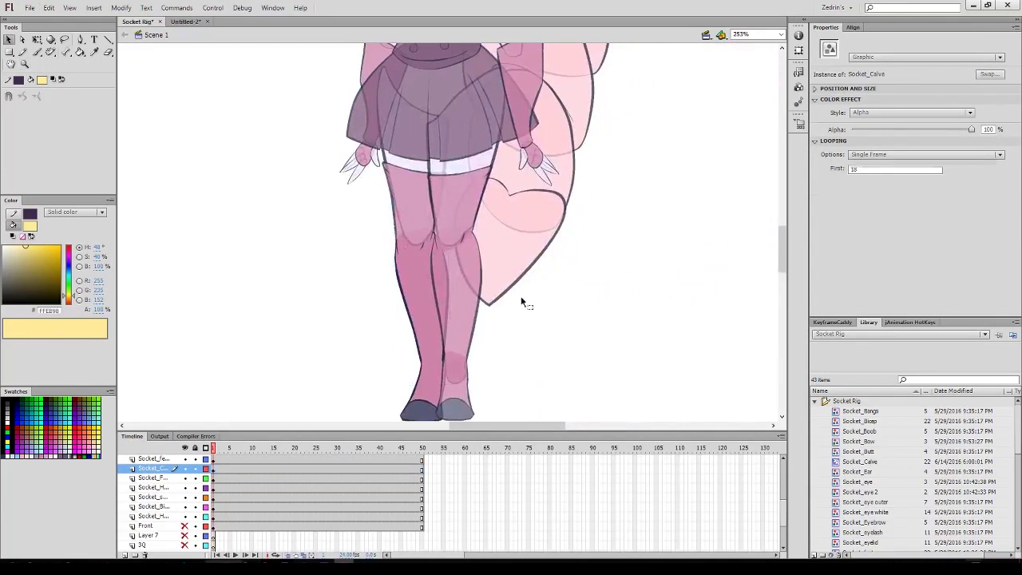
Try rotating the skirt with Free Transform and adjusting its placement at the waist, undo the changes, and deselect everything.
left_click_drag(520, 298, 465, 413)
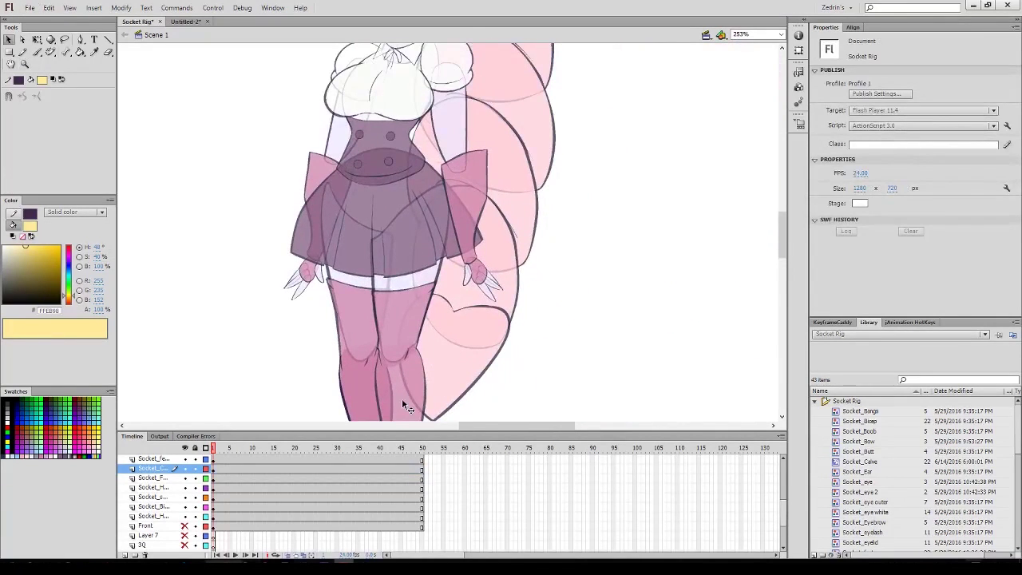
left_click(364, 202)
left_click_drag(363, 202, 466, 286)
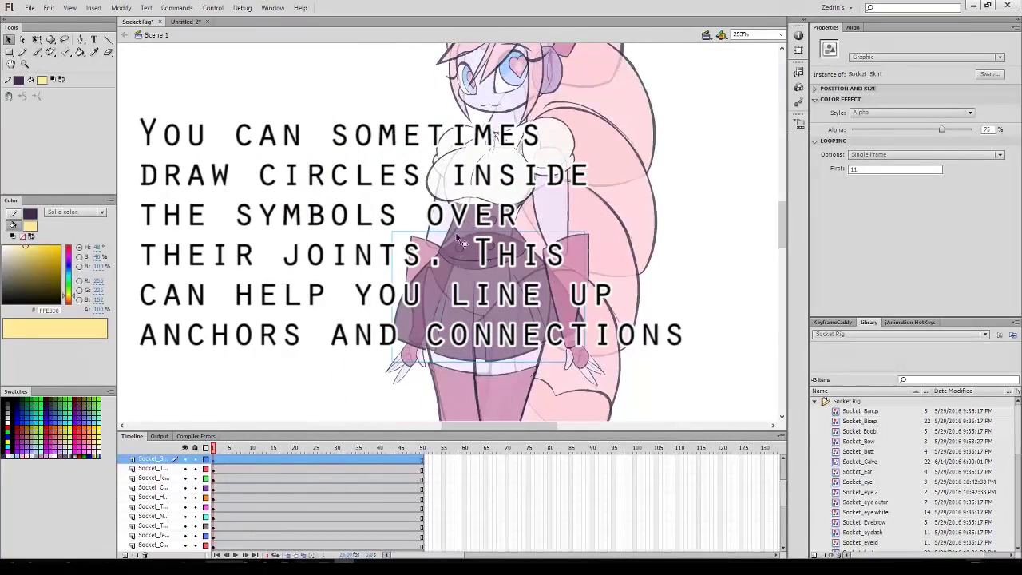
key("q")
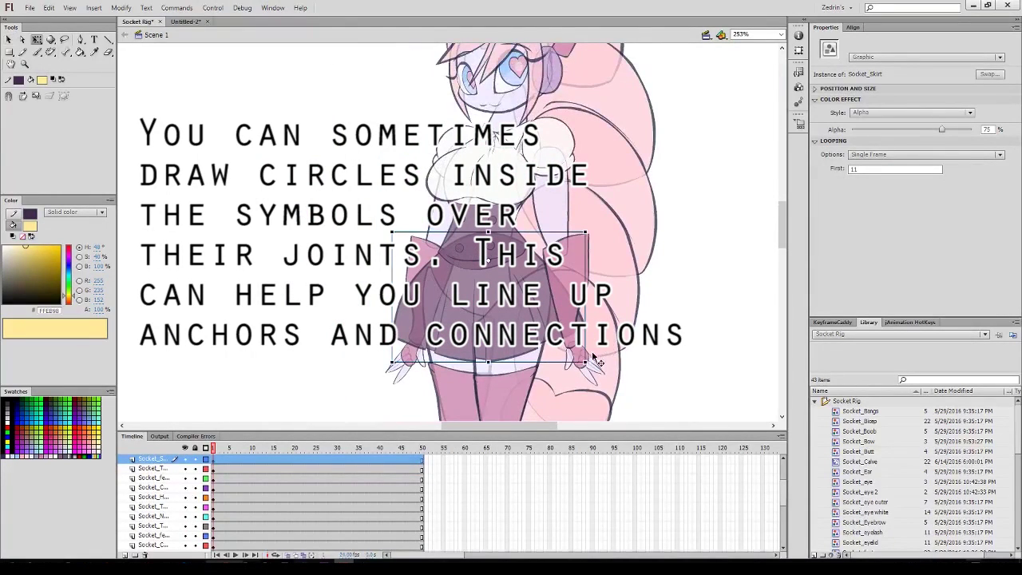
left_click_drag(591, 351, 608, 335)
left_click(452, 373)
left_click_drag(508, 260, 502, 254)
left_click_drag(568, 268, 548, 222)
key("ctrl+z")
key("ctrl+z")
left_click(677, 287)
key("v")
mouse_move(677, 287)
left_mouse_down()
mouse_move(657, 320)
mouse_move(683, 292)
left_mouse_up()
Select all of the character's body parts and set their color effect style to None.
key("ctrl+minus")
left_click_drag(537, 158, 567, 153)
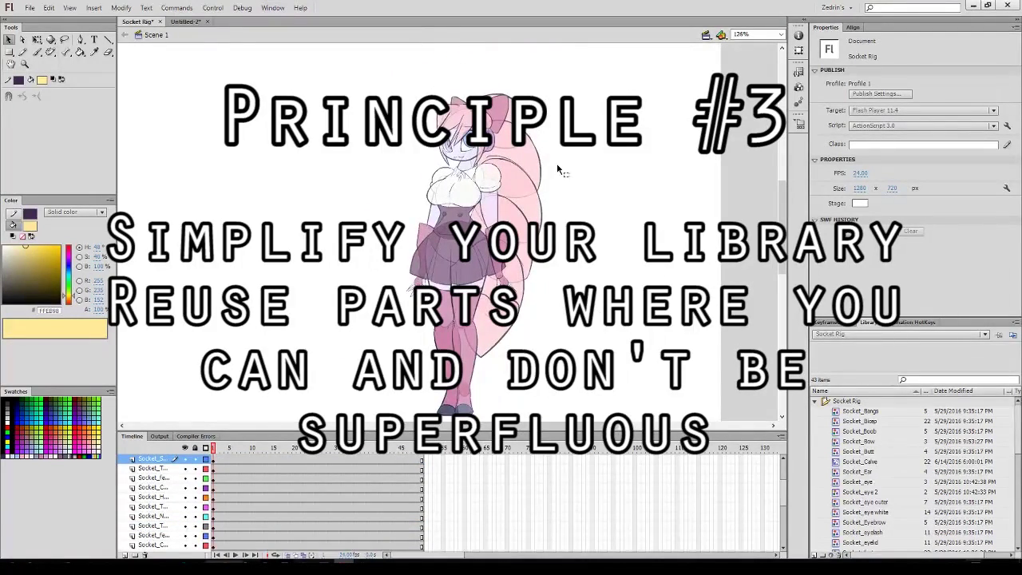
left_click(542, 269)
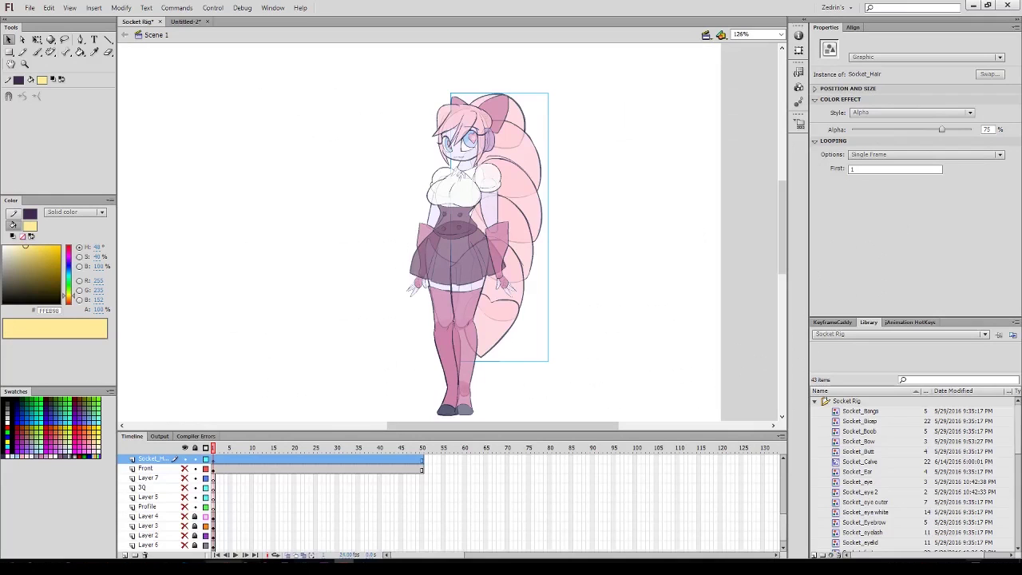
left_click(581, 322)
left_click_drag(400, 75, 593, 355)
left_click(939, 112)
left_click(895, 124)
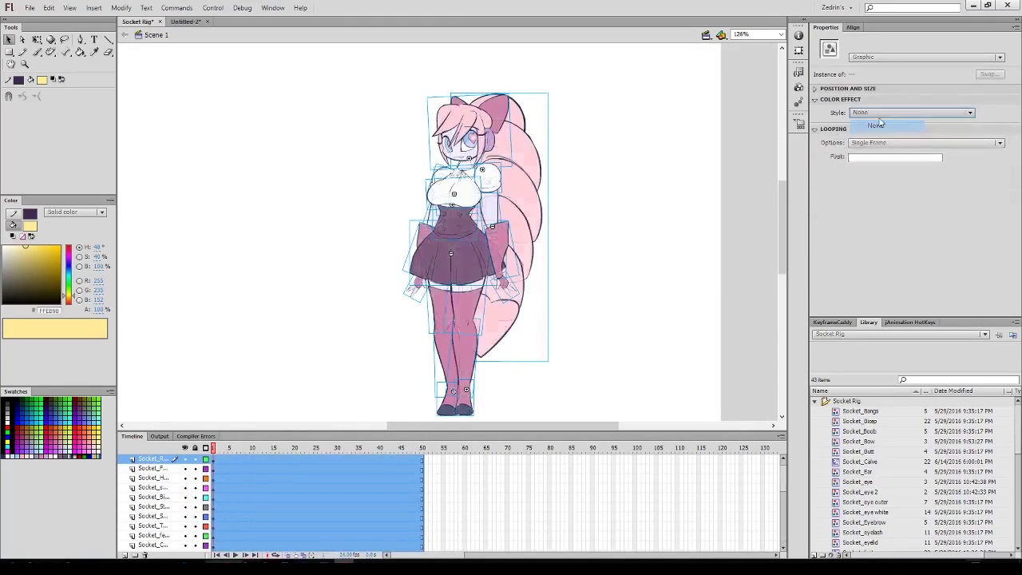
left_click(603, 328)
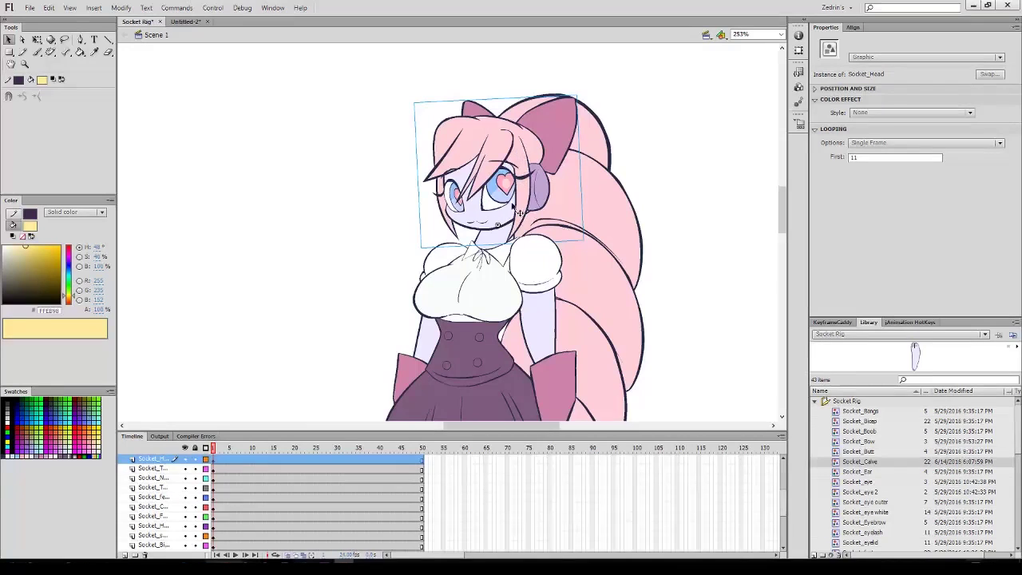
Open the head symbol, enlarge the timeline, and examine which facial part each layer holds in the 3Q section.
double_click(503, 213)
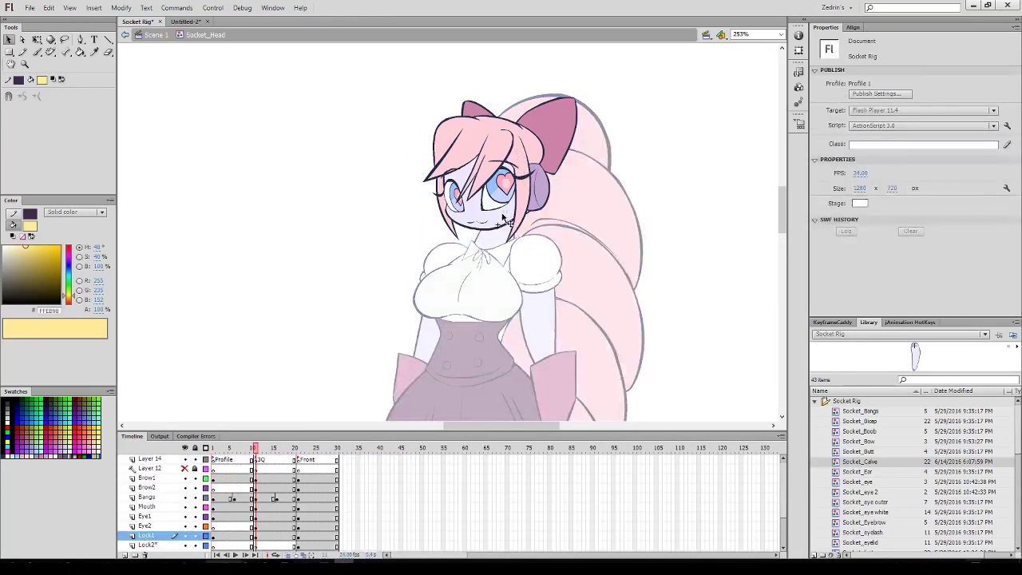
left_click_drag(688, 432, 591, 319)
left_click(264, 369)
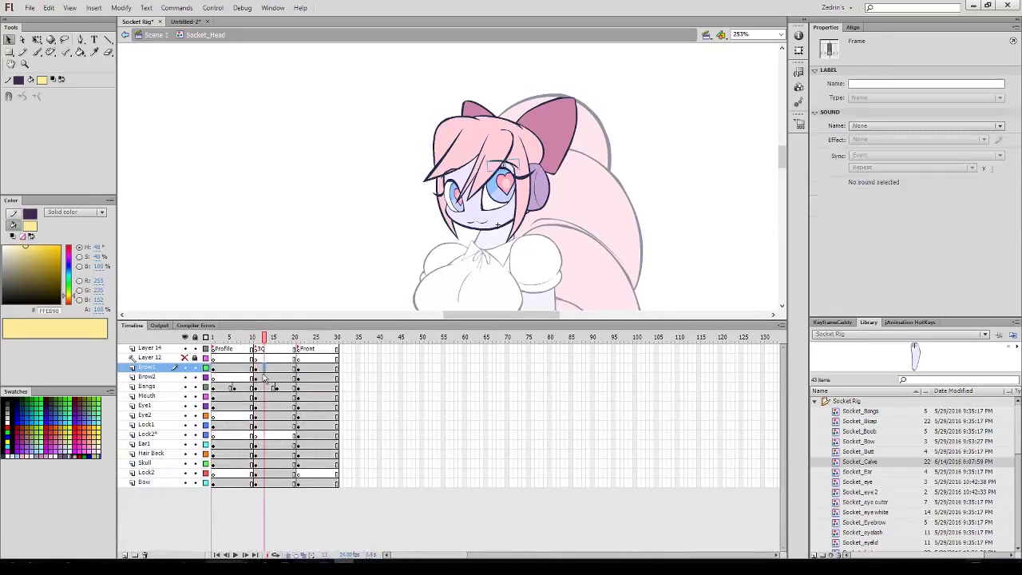
left_click(261, 369)
left_click(260, 386)
left_click(265, 396)
left_click(272, 426)
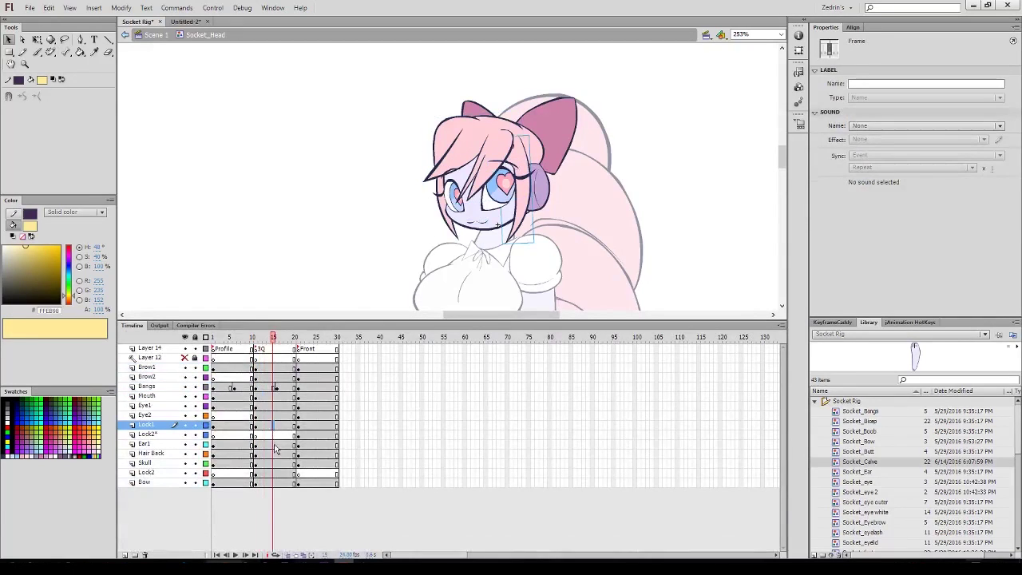
left_click(274, 445)
left_click(274, 473)
left_click(273, 482)
left_click(270, 473)
left_click(269, 463)
left_click(269, 454)
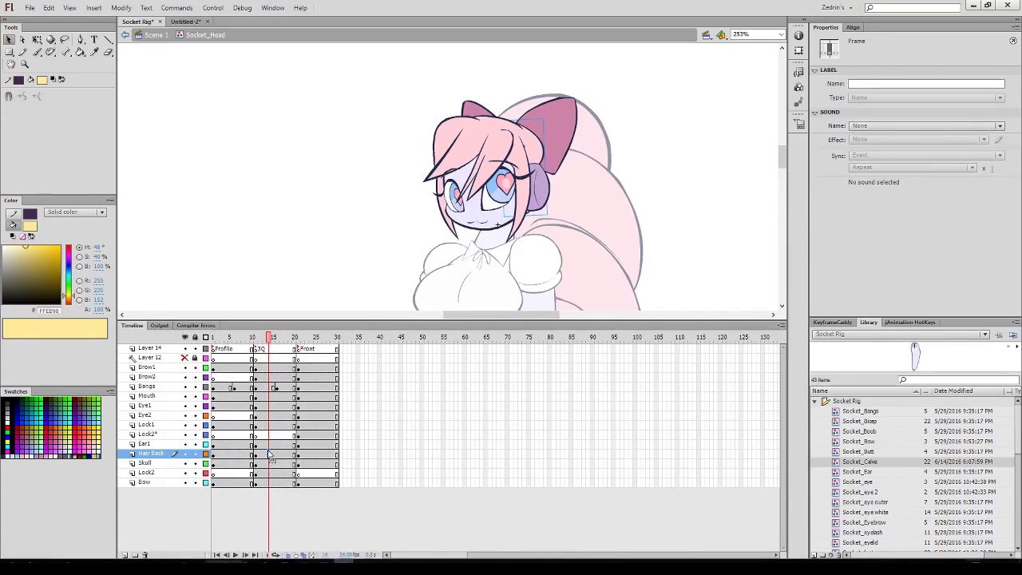
Go through the head's layers again from Brow1 down to Lock2* to check that every feature has its own layer.
left_click(265, 368)
left_click(265, 377)
left_click(264, 386)
left_click(270, 396)
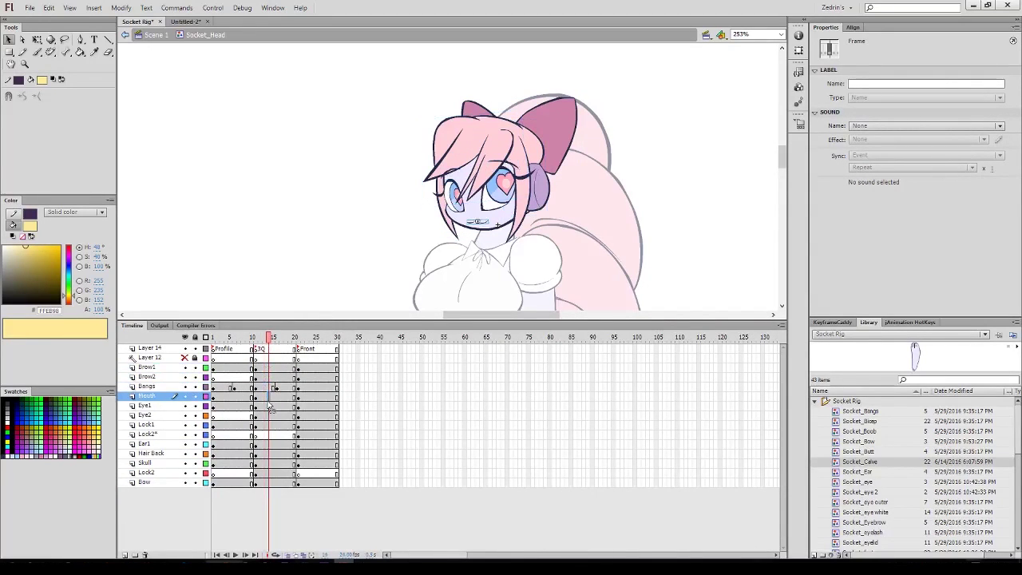
key("Down")
key("Down")
key("Down")
key("Down")
key("Down")
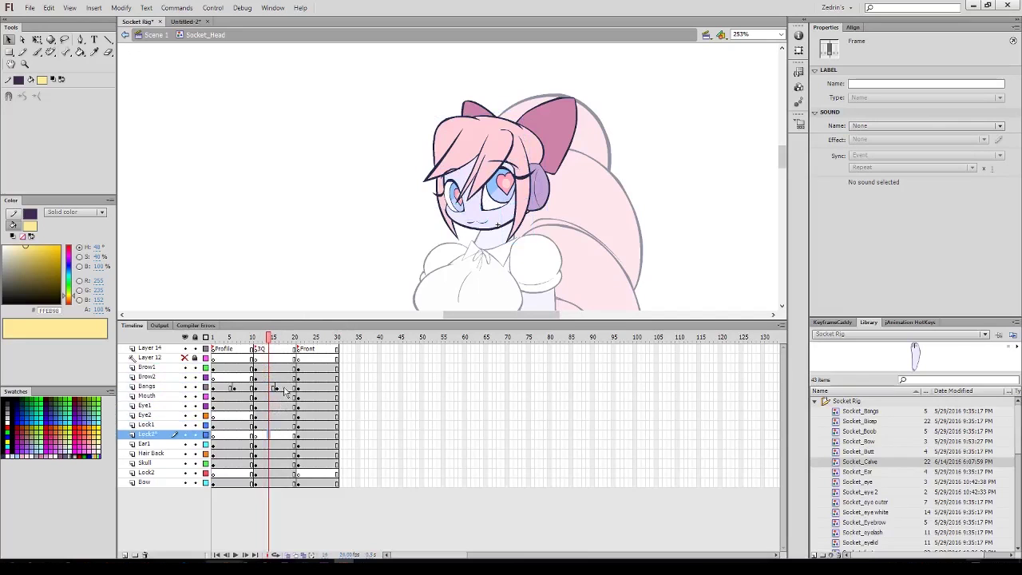
Open the eye symbol nested in the head, examine its layers one by one, and return to the main scene.
double_click(502, 204)
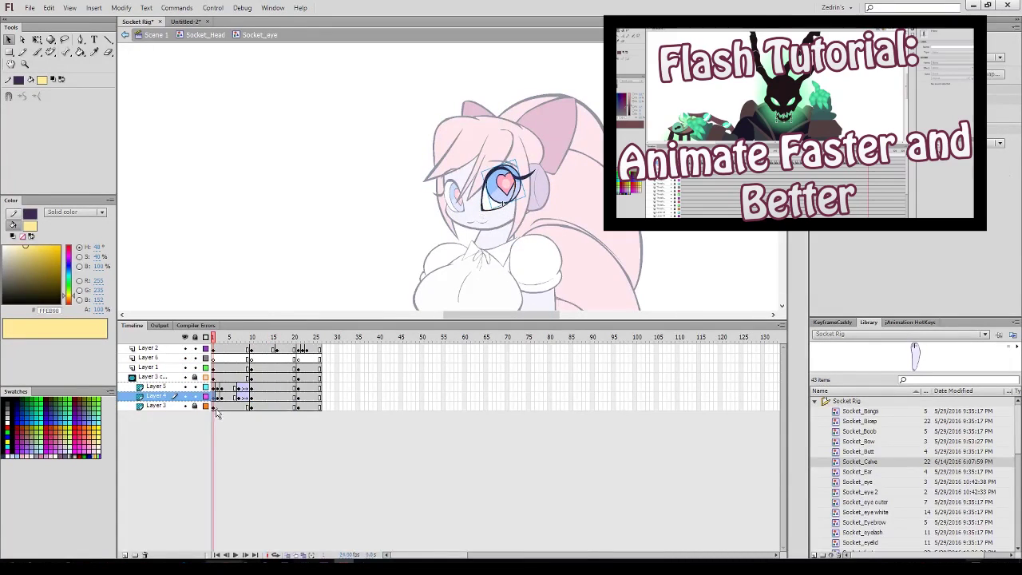
left_click(217, 358)
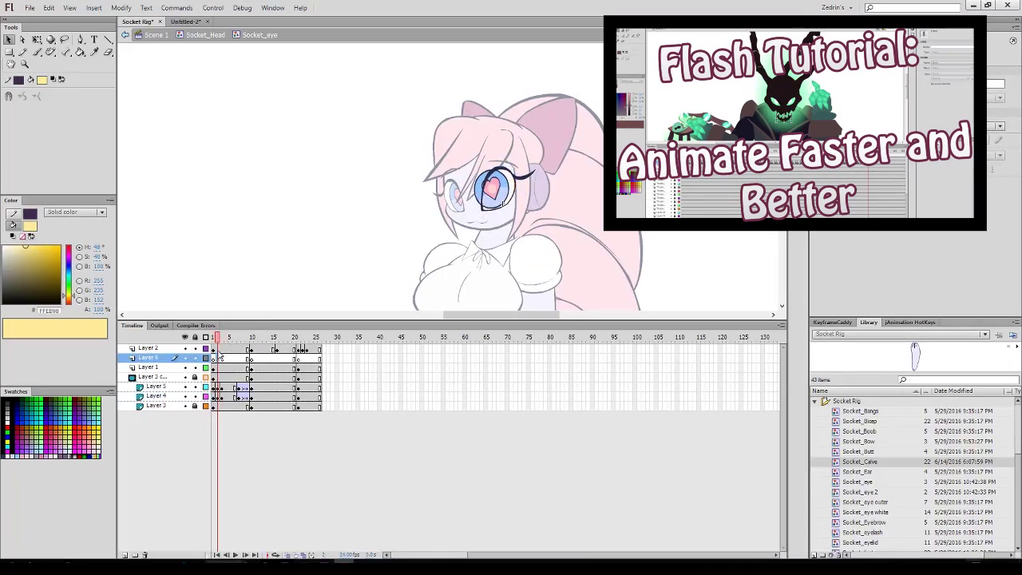
left_click(218, 349)
left_click(214, 368)
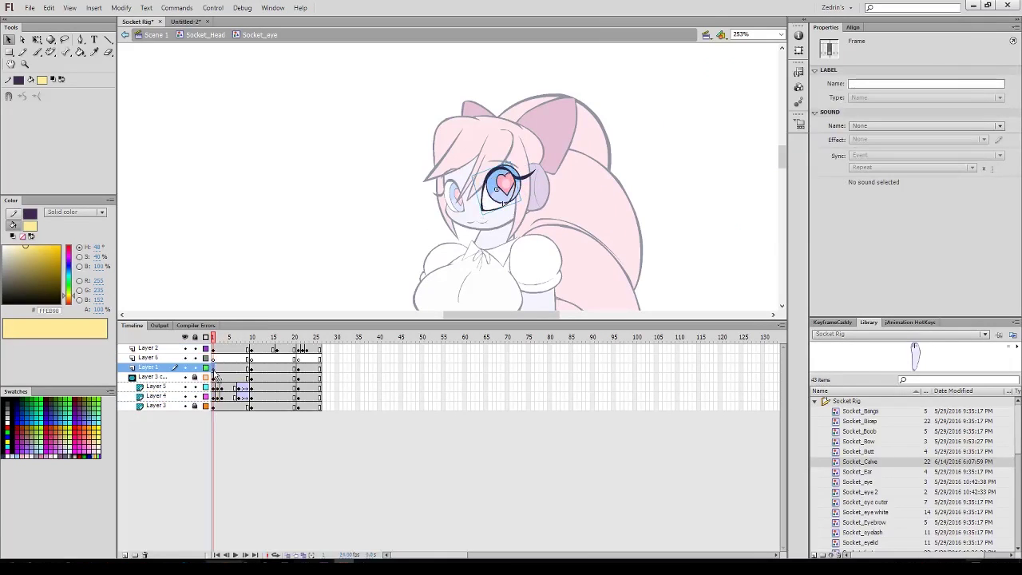
left_click(214, 378)
left_click(215, 388)
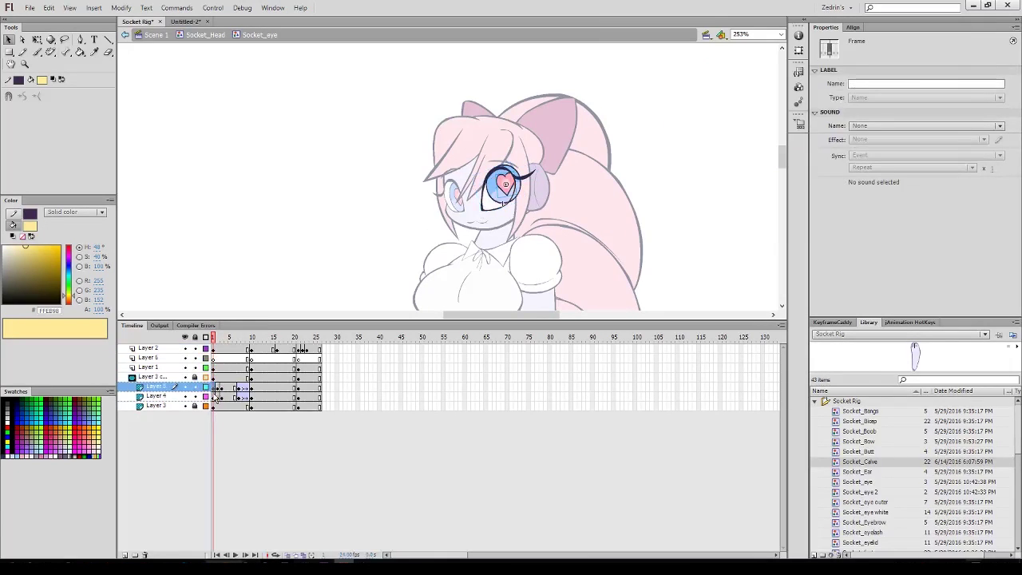
left_click(216, 397)
left_click(215, 407)
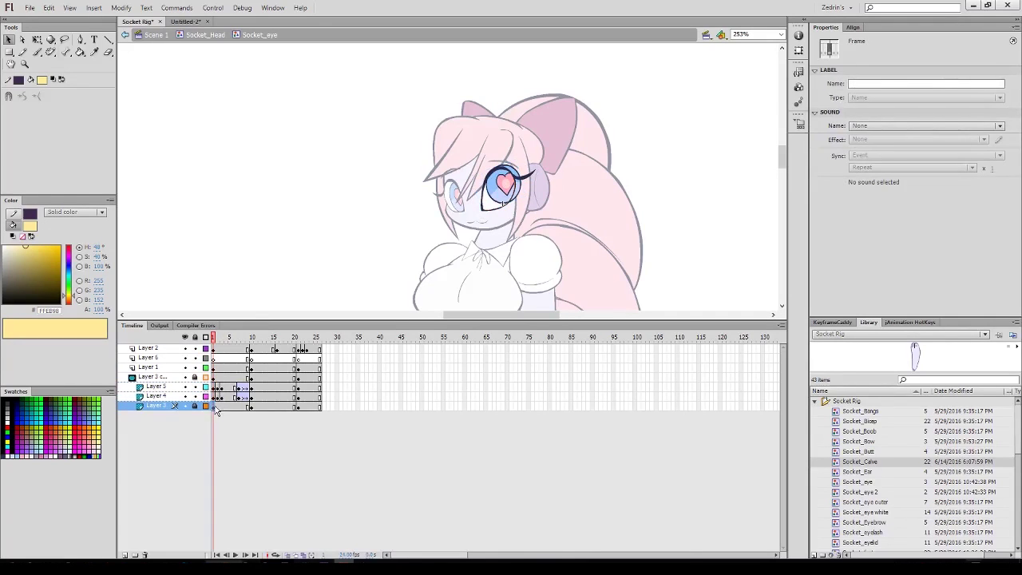
left_click(407, 266)
double_click(397, 274)
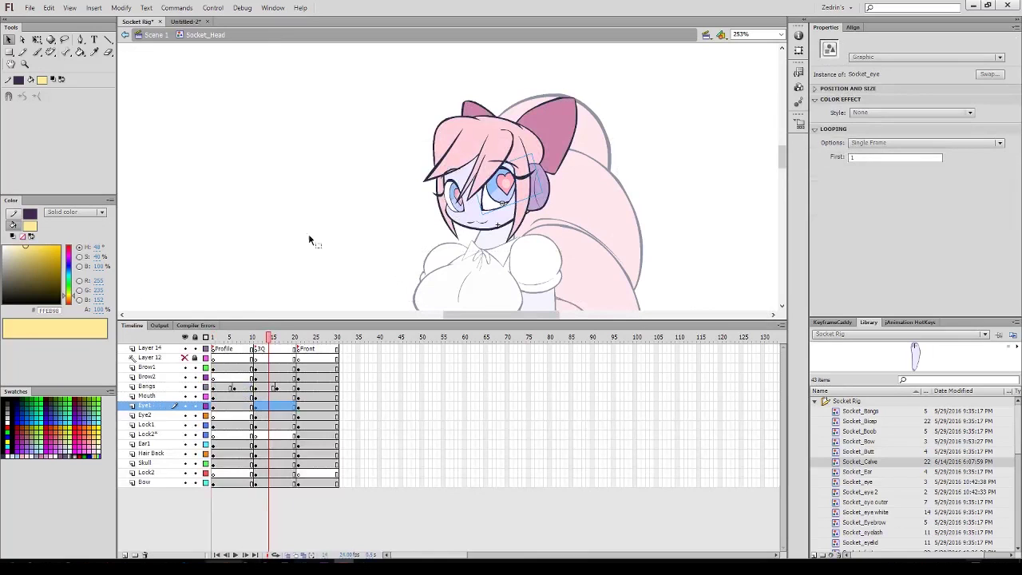
double_click(735, 275)
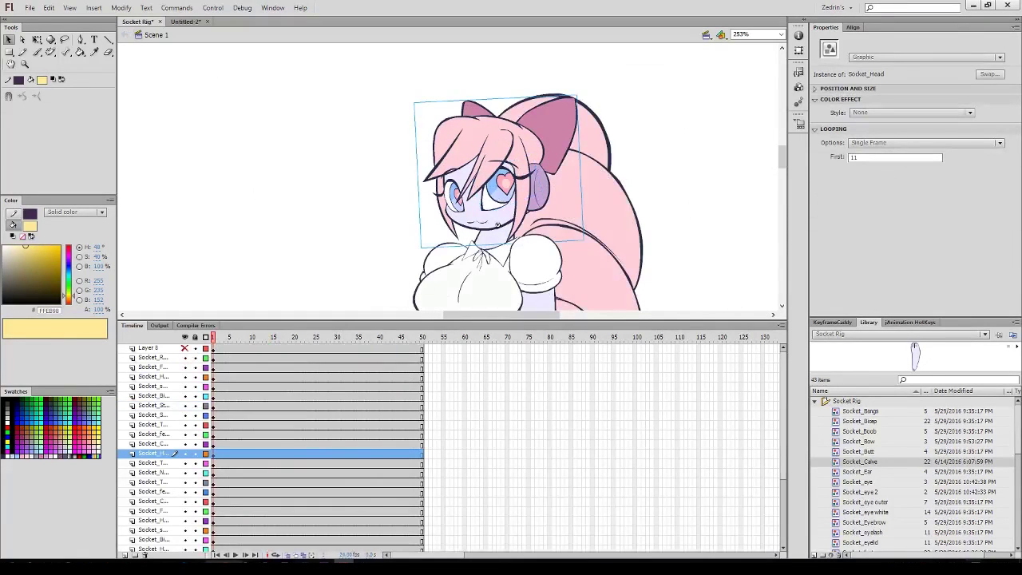
Open the hand symbol beside the skirt, examine its finger and palm parts and its frames, and return to the main scene.
scroll(734, 274, "down", 5)
double_click(531, 226)
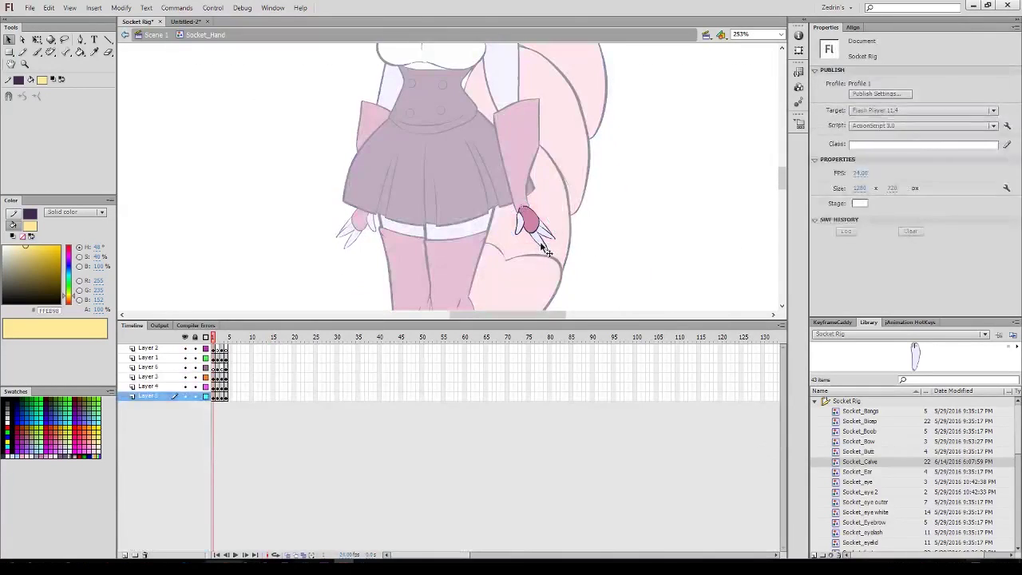
left_click(548, 232)
left_click(530, 221)
left_click(518, 226)
left_click(524, 252)
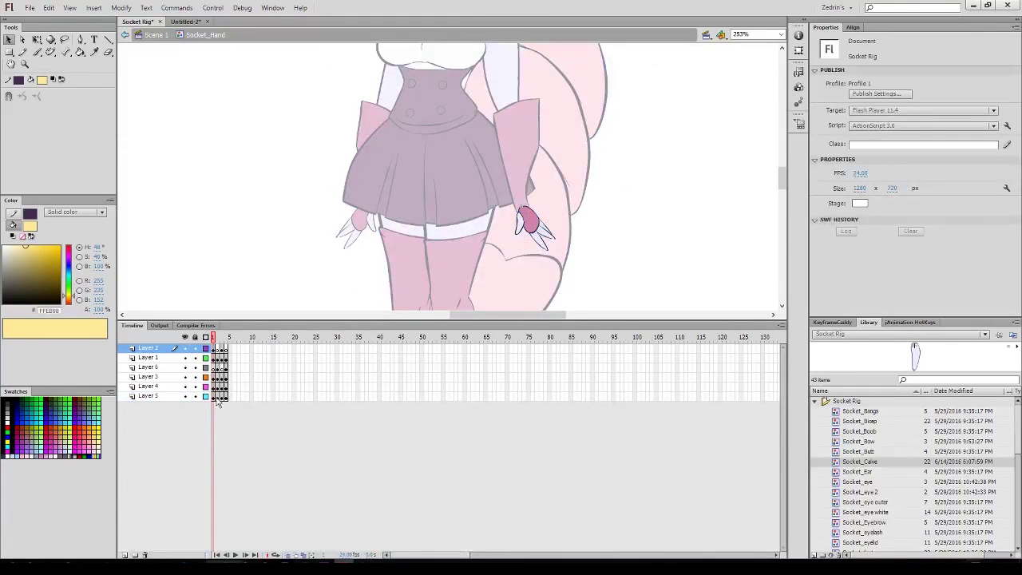
mouse_move(216, 339)
left_mouse_down()
mouse_move(225, 340)
mouse_move(203, 338)
left_mouse_up()
double_click(460, 276)
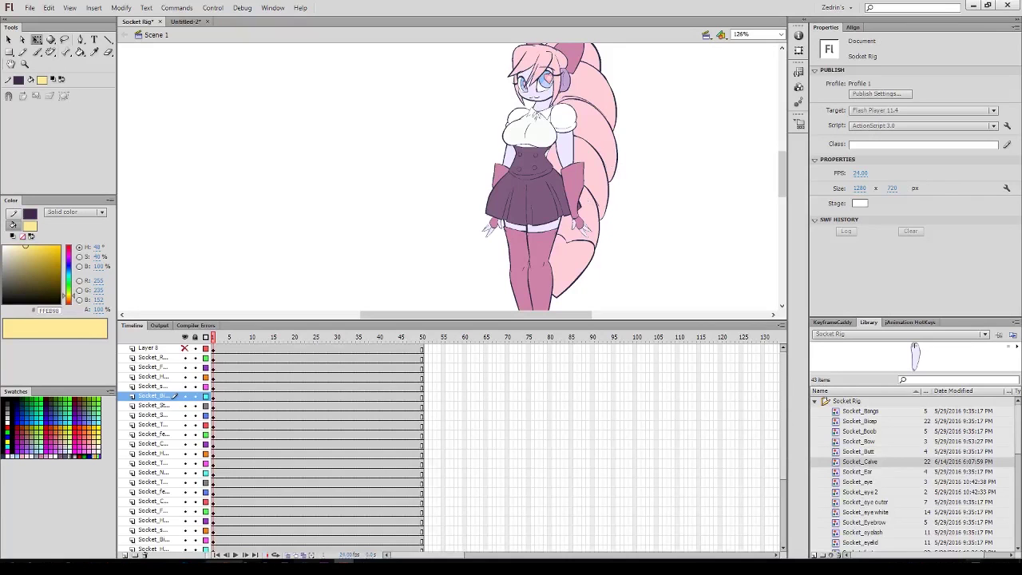
Open the head symbol and compare its Profile, 3Q and Front frame sections.
left_click_drag(616, 214, 590, 245)
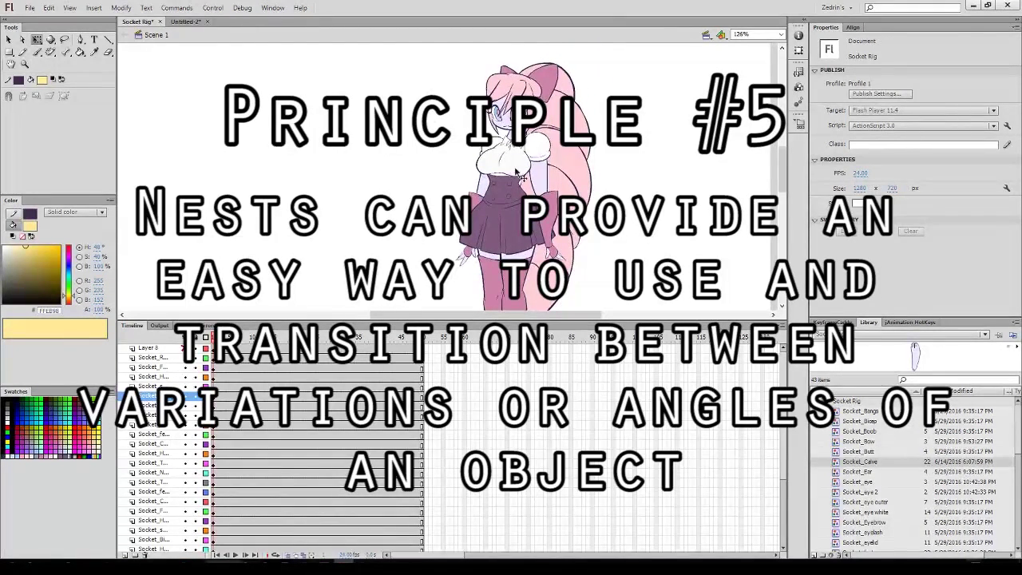
double_click(529, 132)
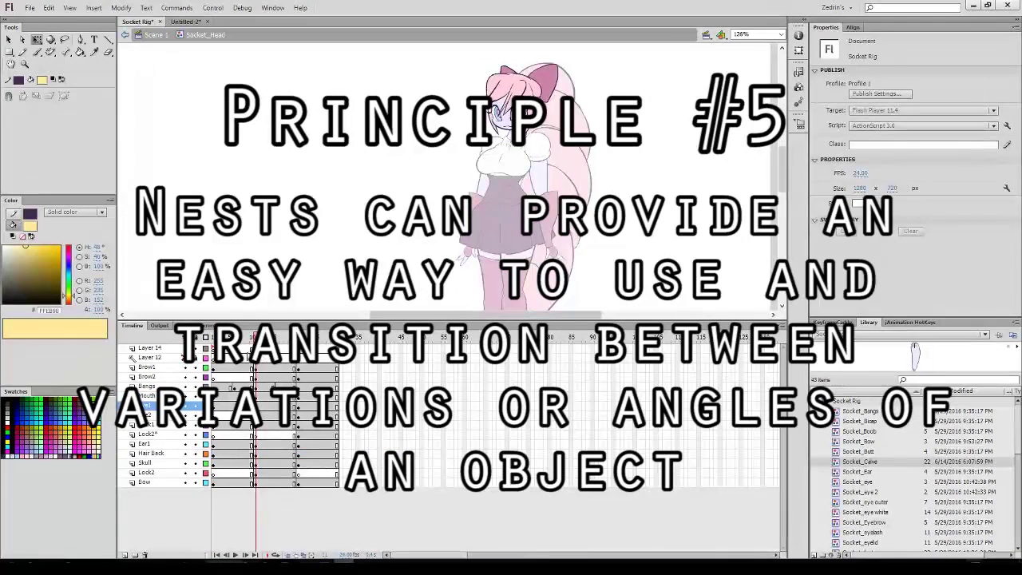
left_click(264, 350)
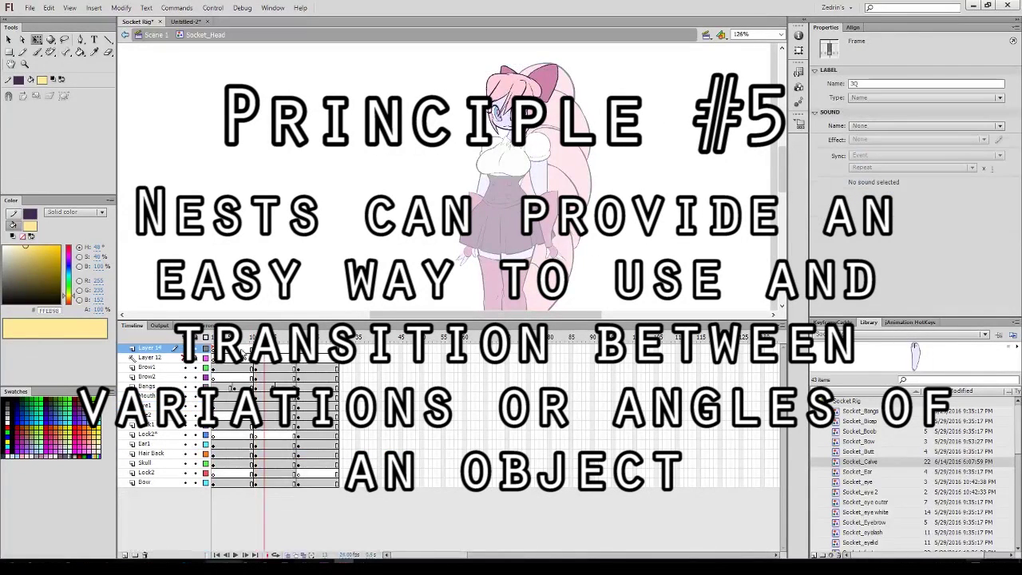
left_click(243, 350)
left_click(268, 350)
left_click(302, 350)
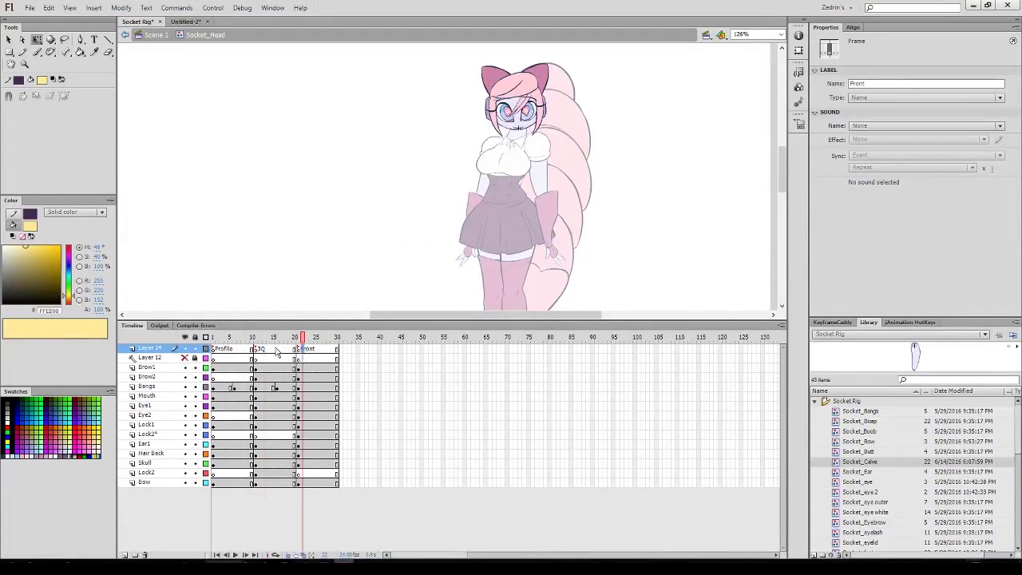
left_click(273, 350)
left_click(237, 351)
left_click(270, 353)
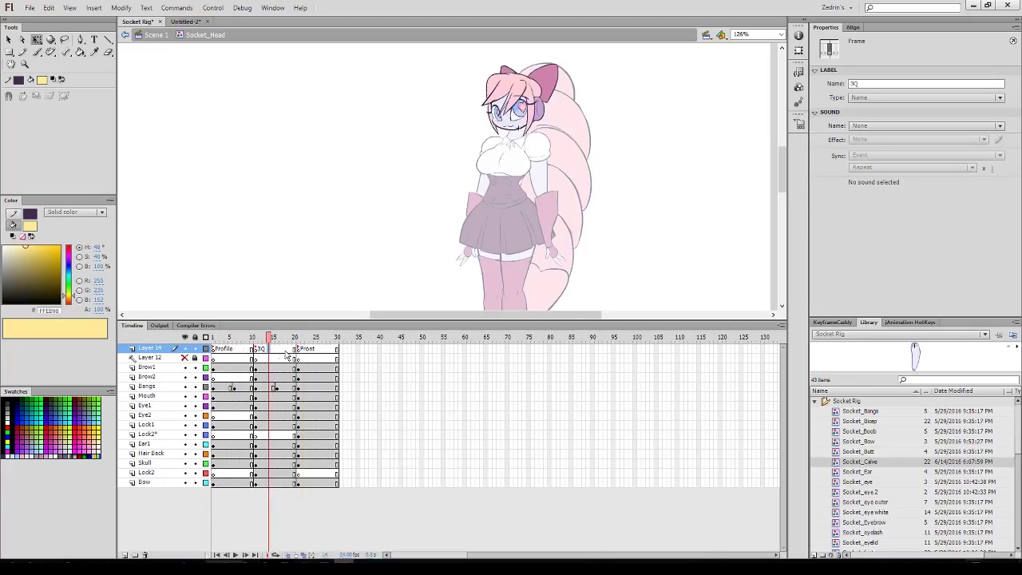
left_click(326, 353)
left_click(236, 360)
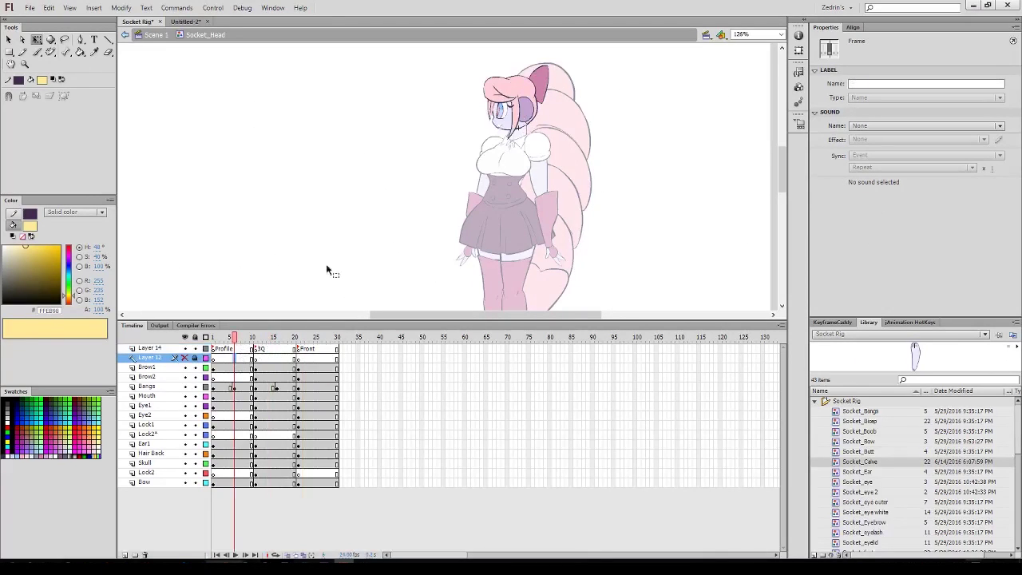
Examine the head's 3Q and Front angles and bangs variations up close, and return to the main scene.
left_click(503, 116)
key("v")
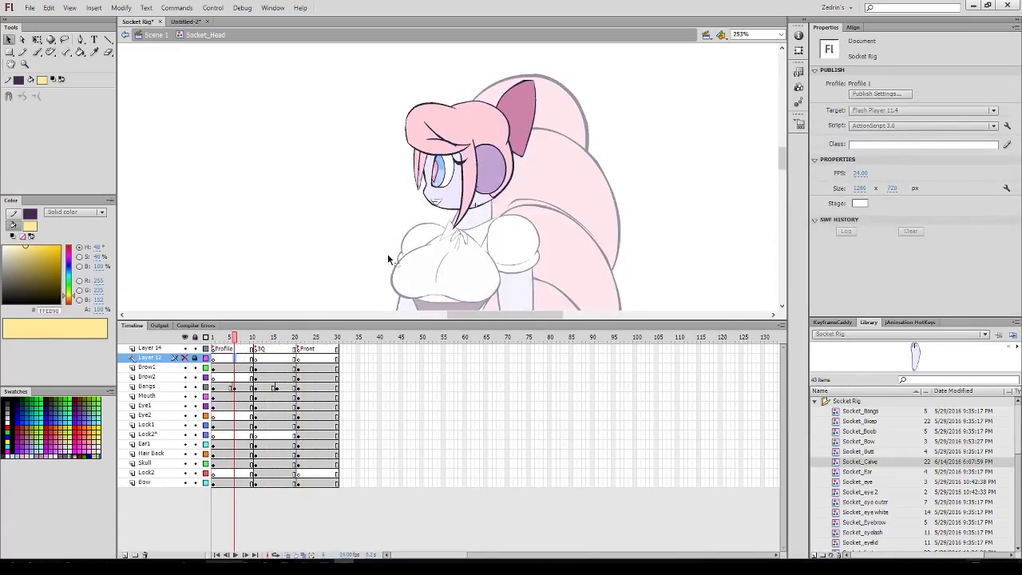
left_click(264, 350)
left_click(307, 351)
left_click(274, 351)
left_click_drag(275, 338, 312, 361)
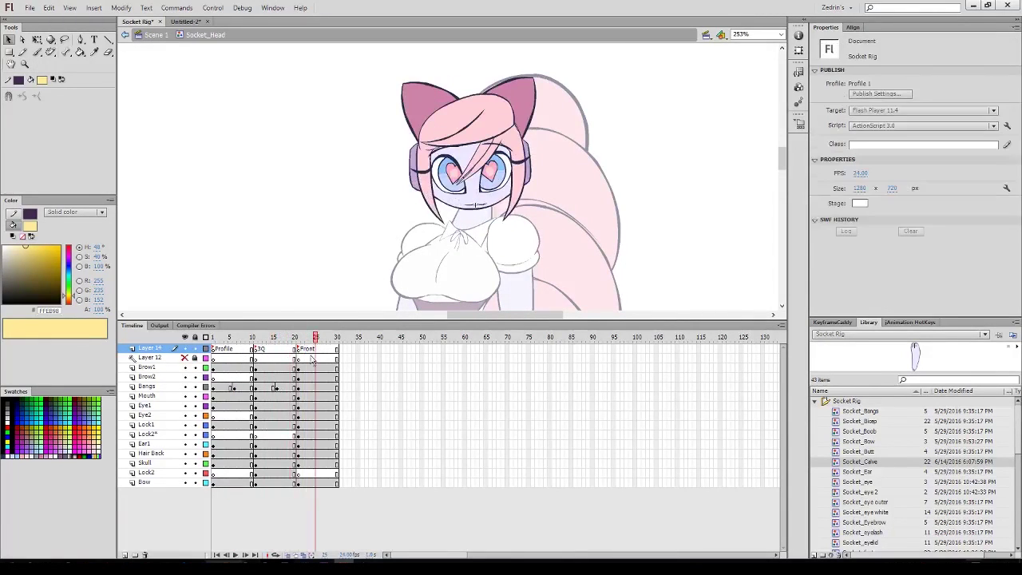
left_click(329, 377)
left_click(315, 351)
left_click(291, 350)
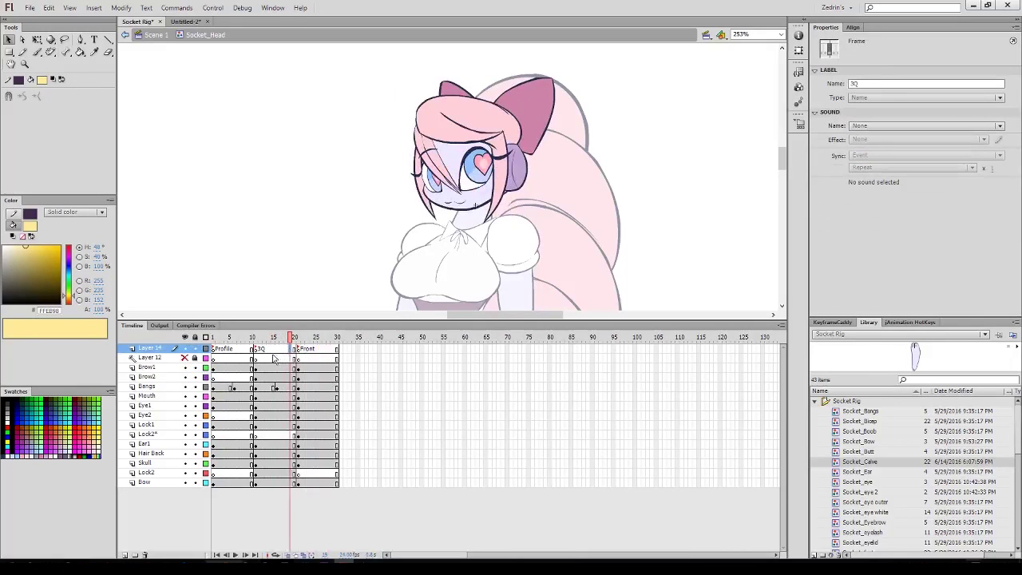
left_click(269, 358)
left_click(253, 350)
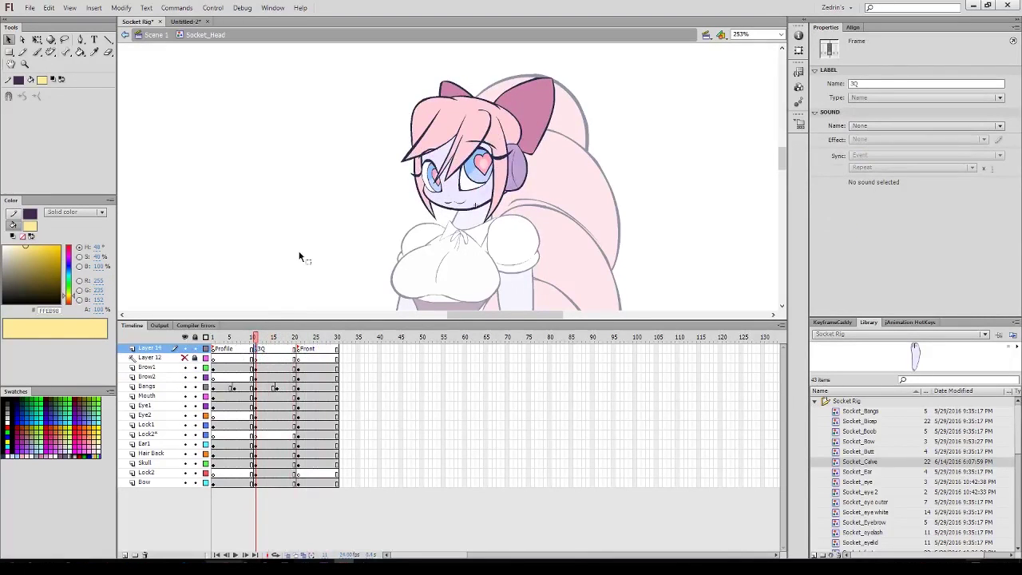
double_click(349, 274)
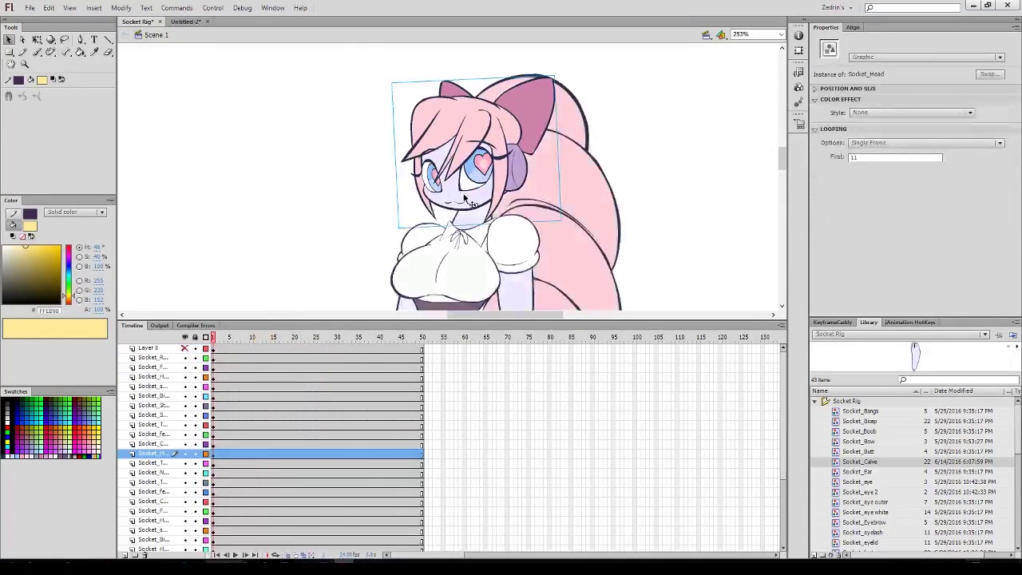
Add a keyframe at frame 21 on the head layer and set the head symbol's first frame to 21.
double_click(873, 157)
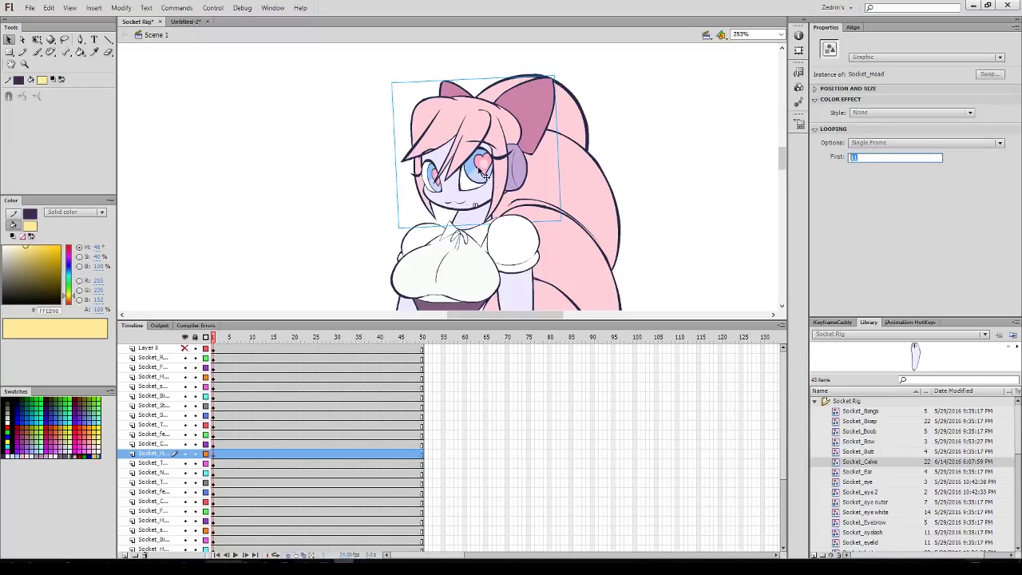
left_click(302, 456)
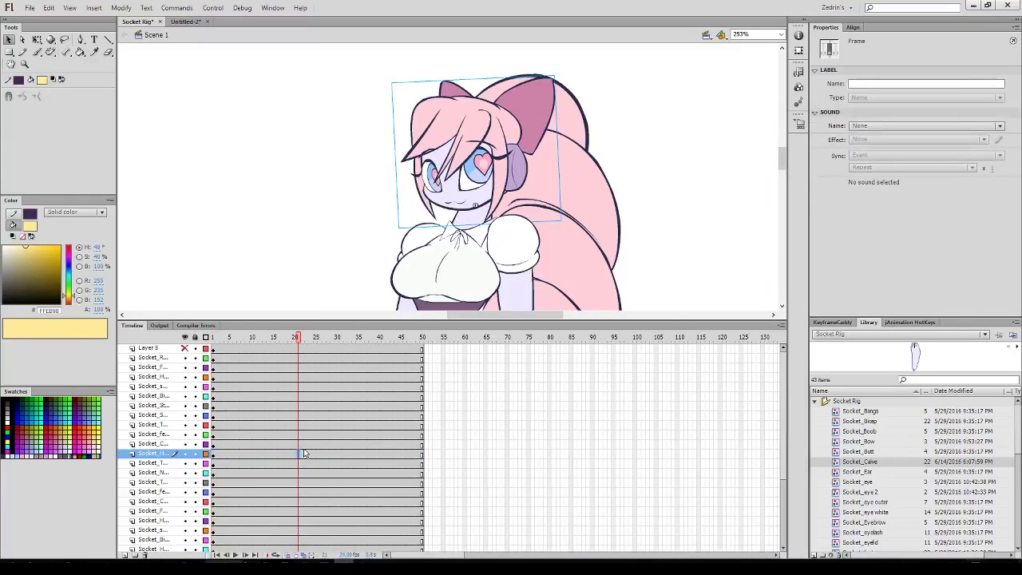
left_click(494, 174)
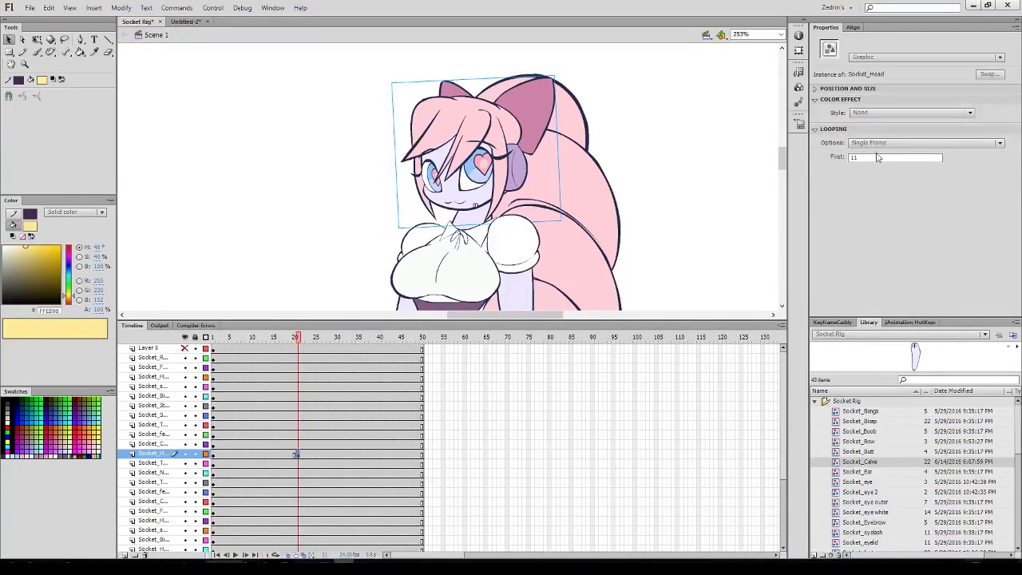
left_click_drag(877, 157, 696, 191)
type("21")
key("Return")
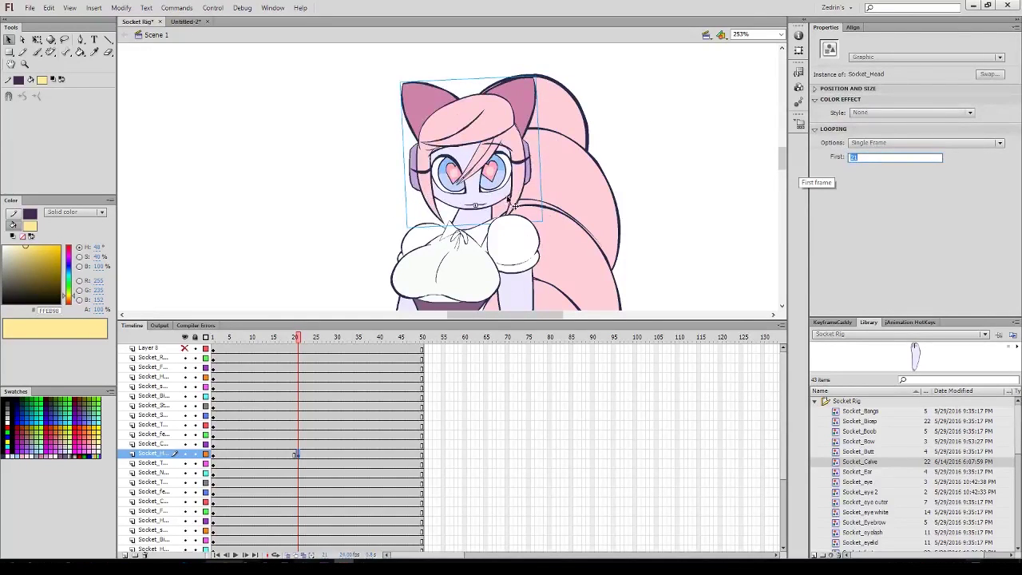
Tilt the front-facing head clockwise with Free Transform and compare it with the 3Q head on the preceding frames.
key("q")
left_click_drag(545, 225, 517, 206)
left_click(285, 455)
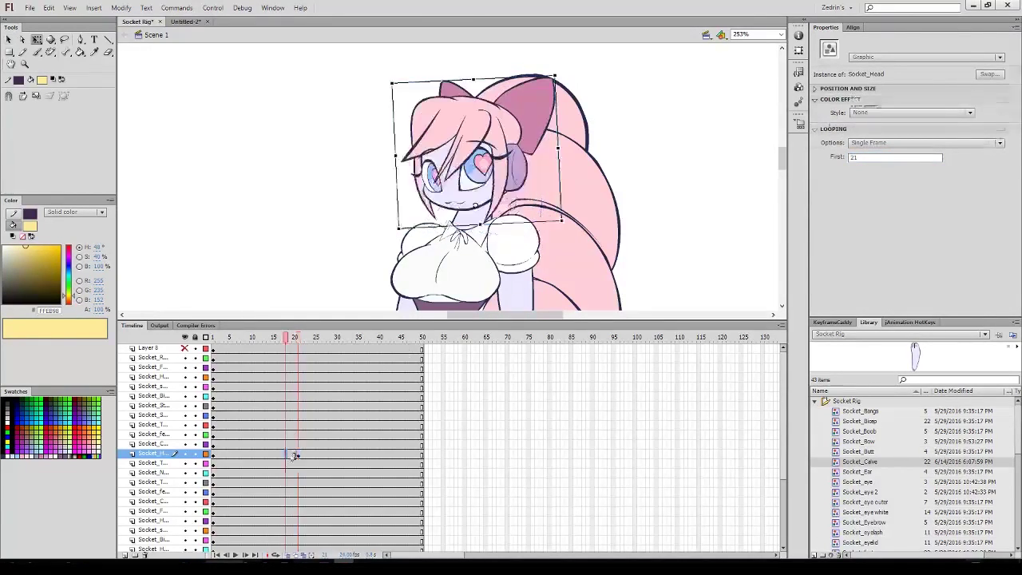
left_click(301, 454)
left_click_drag(508, 198, 509, 193)
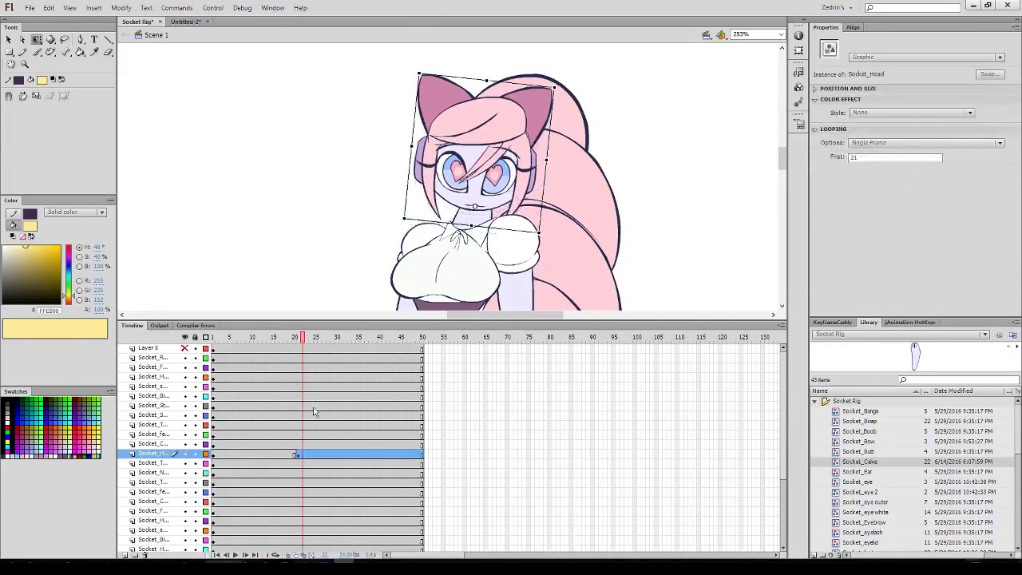
left_click(286, 453)
left_click(300, 452)
left_click(639, 181)
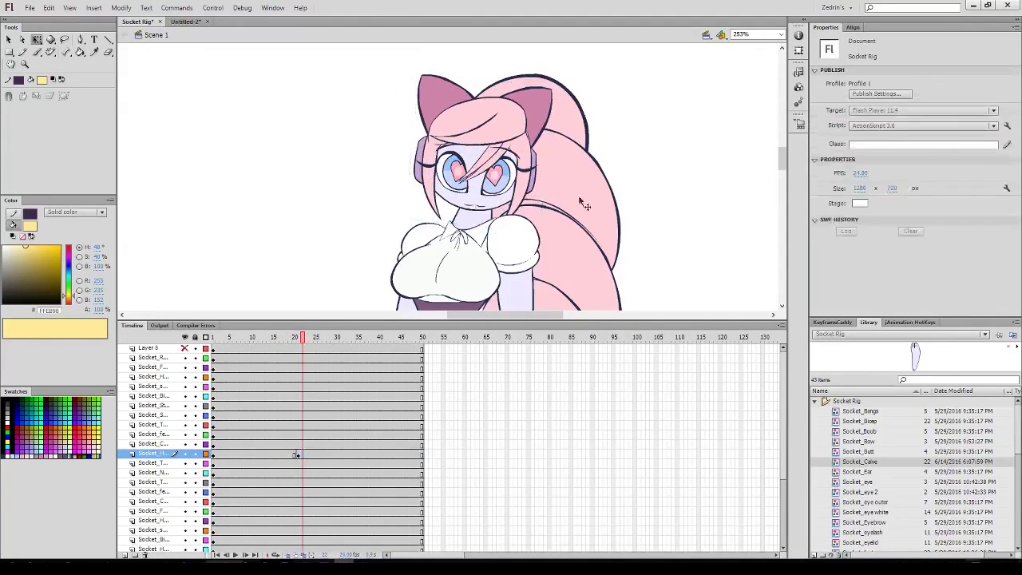
left_click(489, 206)
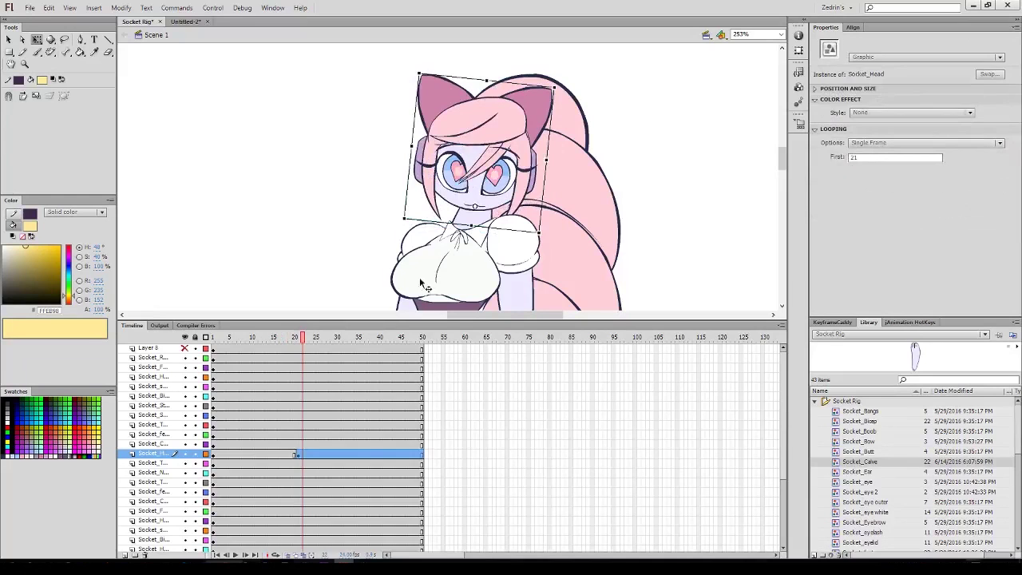
Clear the added keyframe at frame 21 from the head layer.
left_click(292, 454)
right_click(294, 455)
left_click(343, 279)
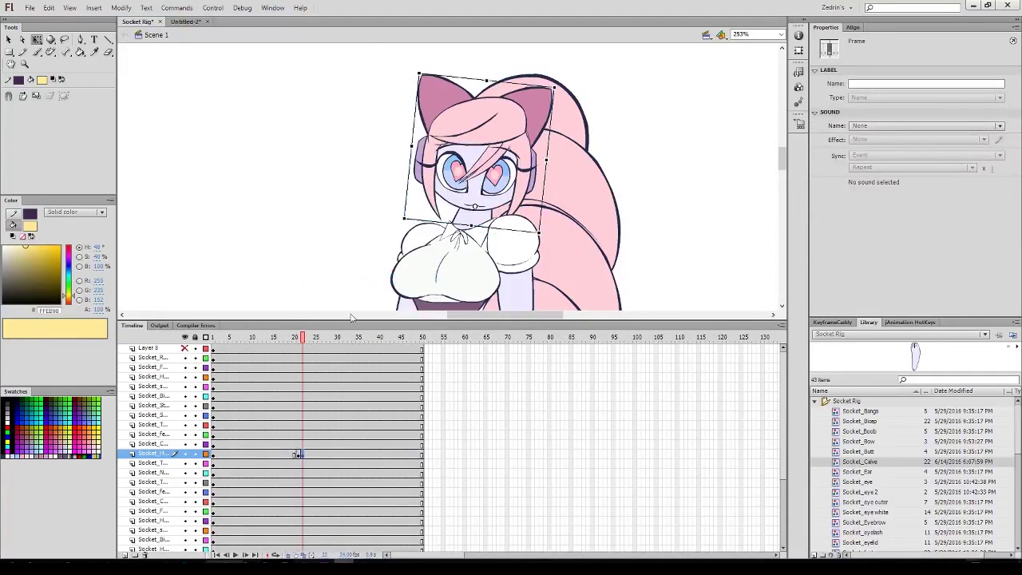
left_click_drag(283, 458, 302, 455)
right_click(300, 454)
left_click(361, 267)
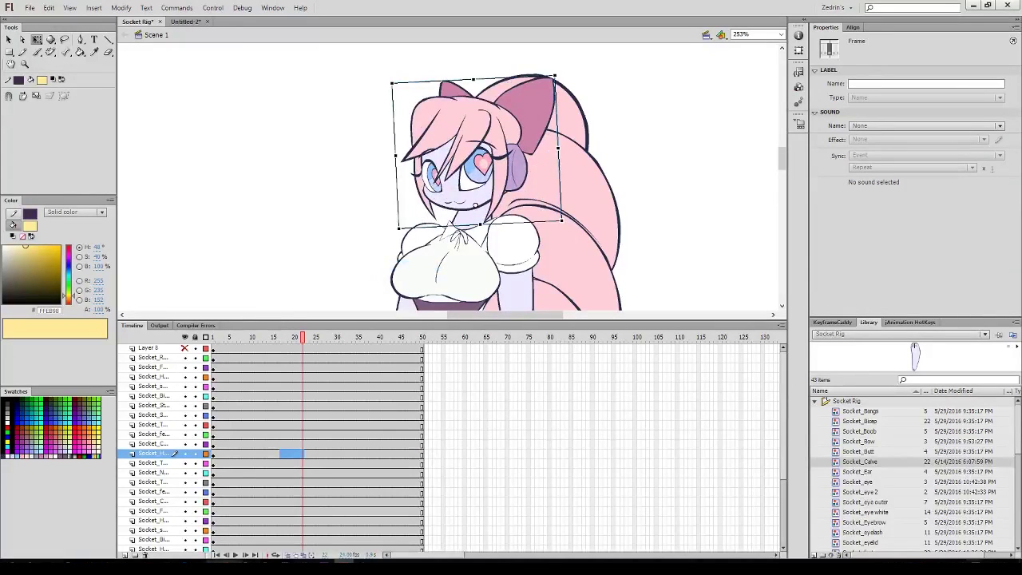
Select the chest symbol below the head and open it for inspection.
left_click(643, 192)
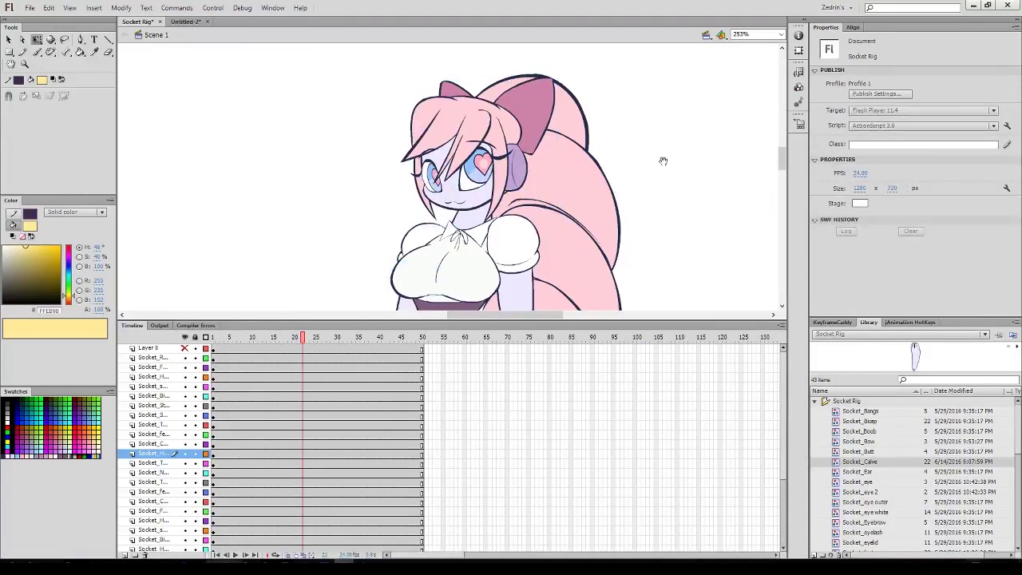
left_click_drag(663, 162, 696, 219)
left_click(482, 254)
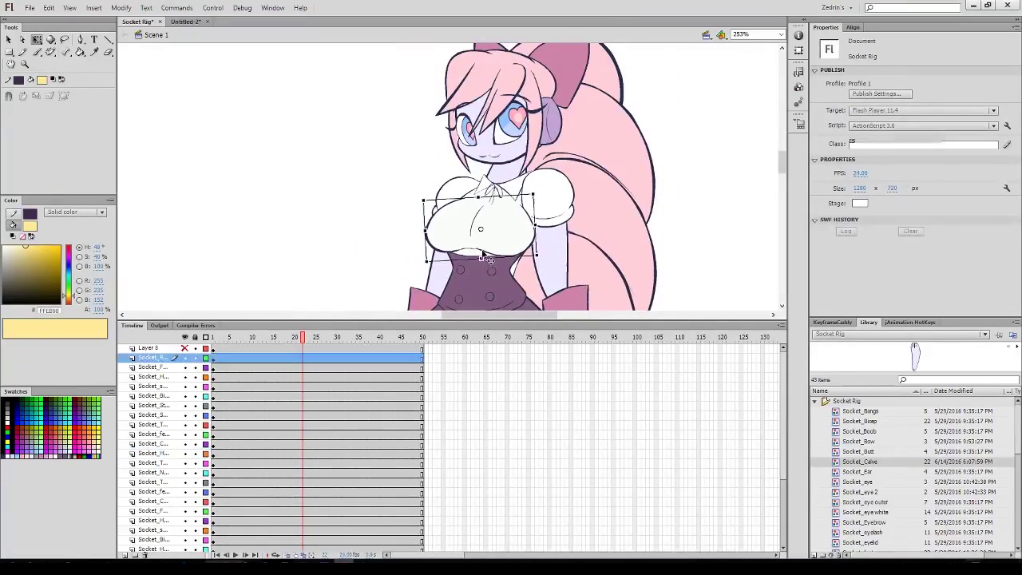
double_click(484, 255)
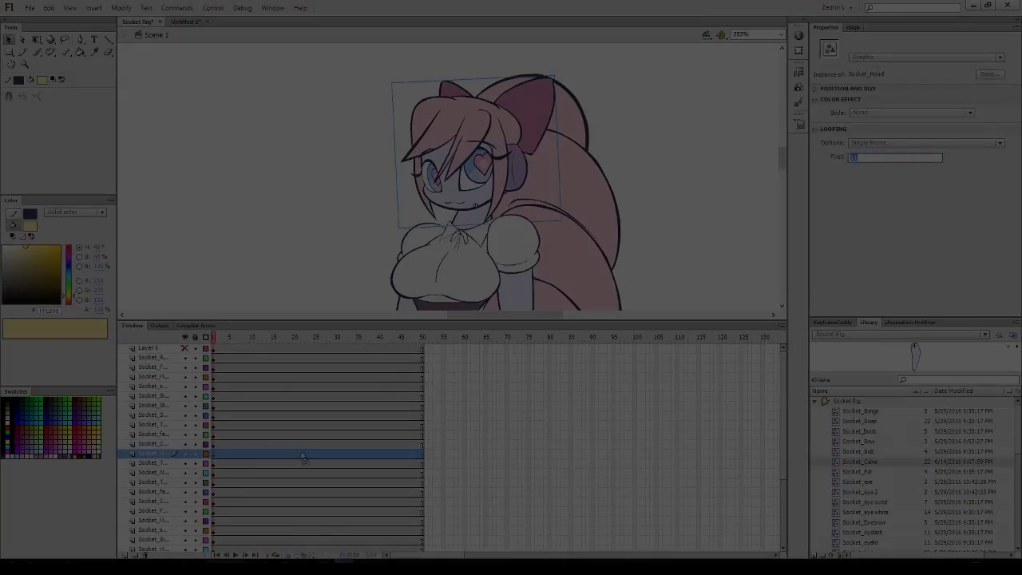
Insert a head-layer keyframe at frame 21 and switch the head to its Front angle using first frame 21.
left_click(297, 453)
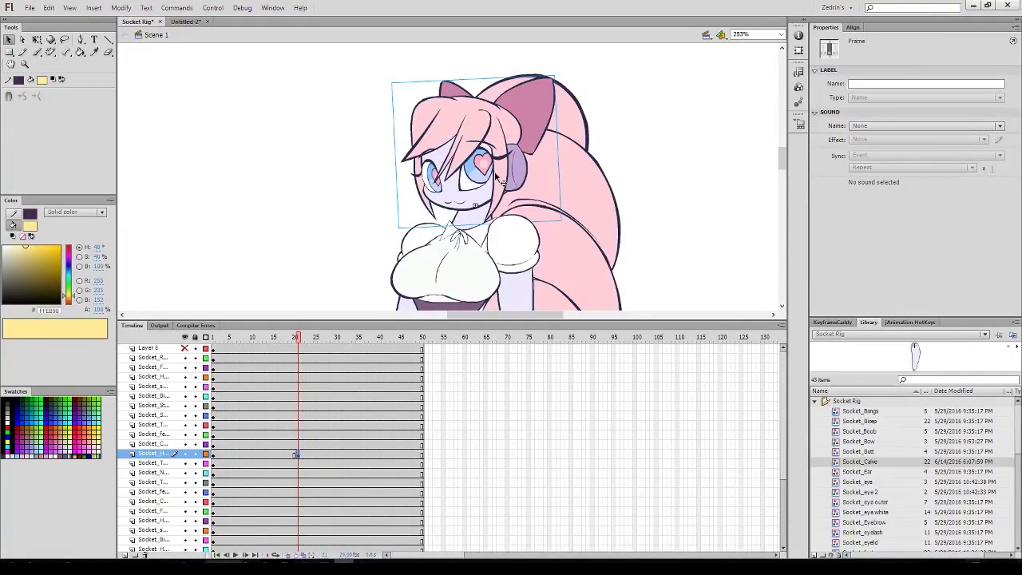
left_click(501, 181)
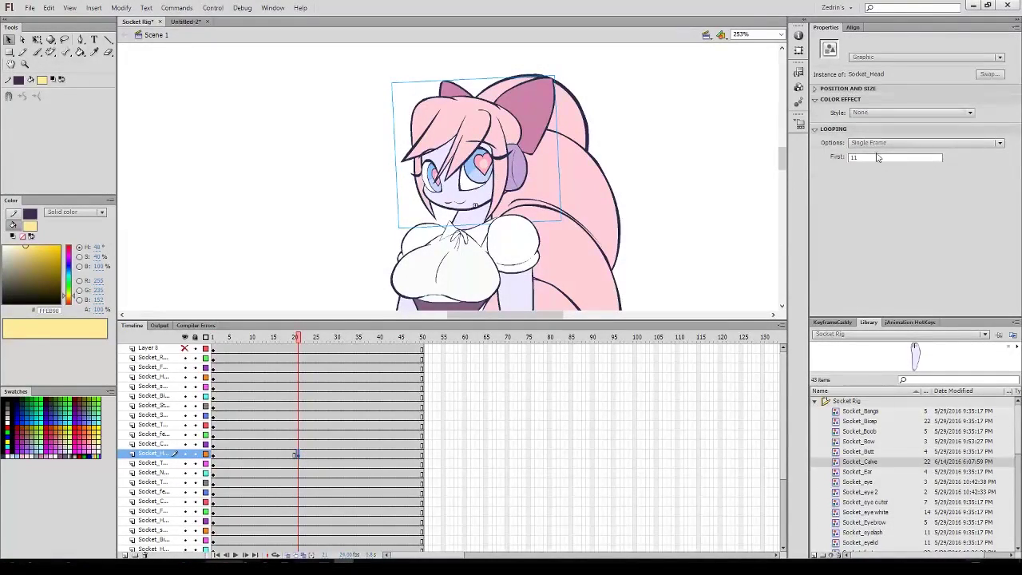
left_click_drag(877, 158, 697, 187)
type("21")
key("Return")
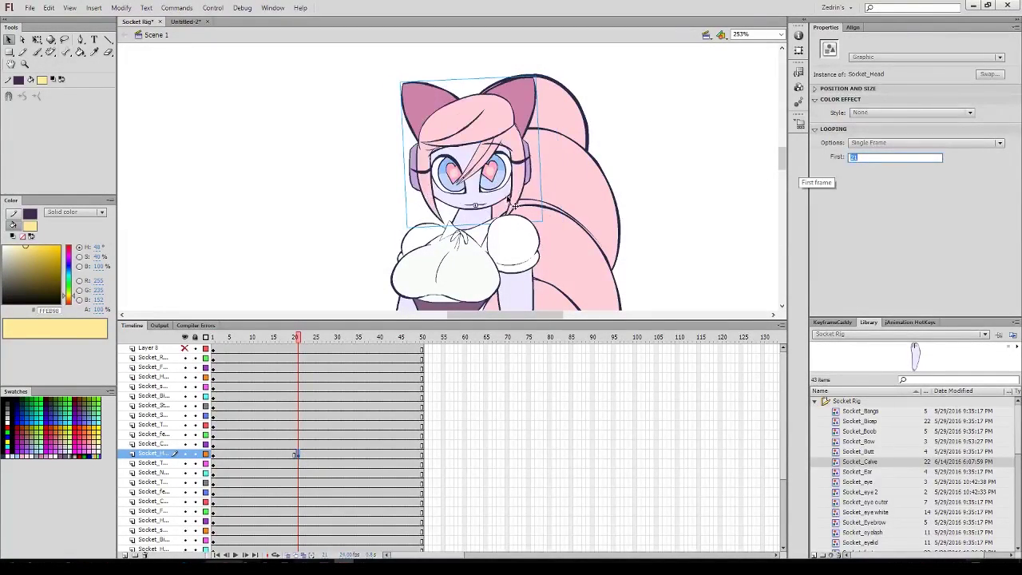
Rotate the front-angle head clockwise and check the head turn against the earlier frames.
mouse_move(508, 200)
left_mouse_down()
mouse_move(500, 206)
mouse_move(533, 232)
mouse_move(512, 200)
mouse_move(519, 209)
left_mouse_up()
key("q")
left_click(286, 454)
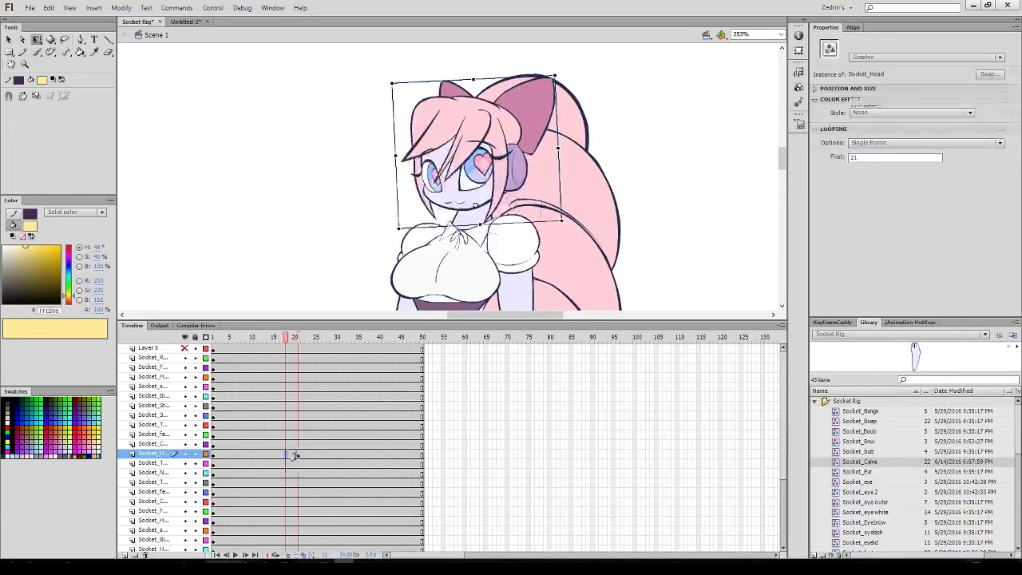
left_click(300, 455)
left_click_drag(509, 196, 509, 191)
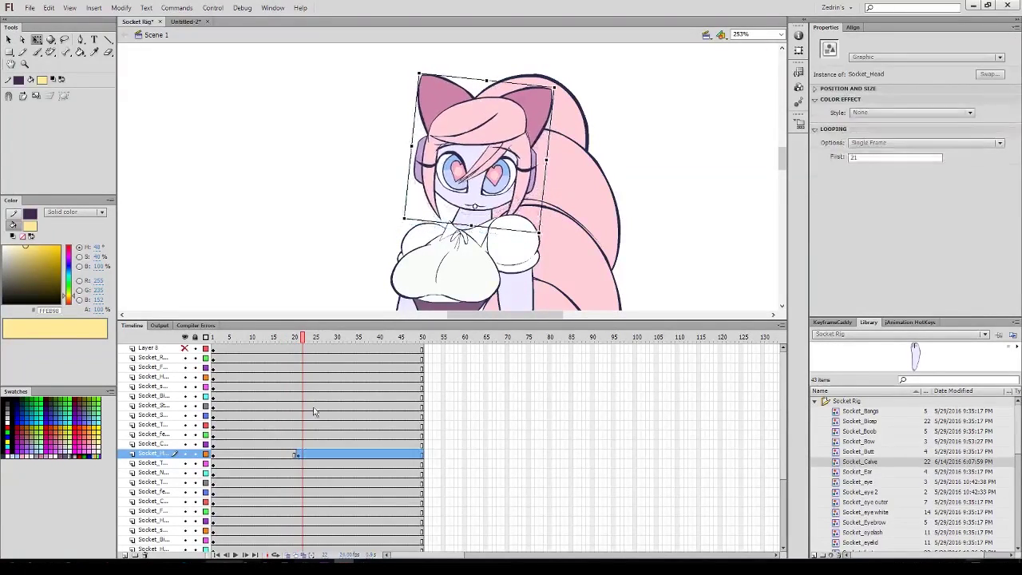
left_click(287, 453)
left_click(300, 454)
left_click(639, 180)
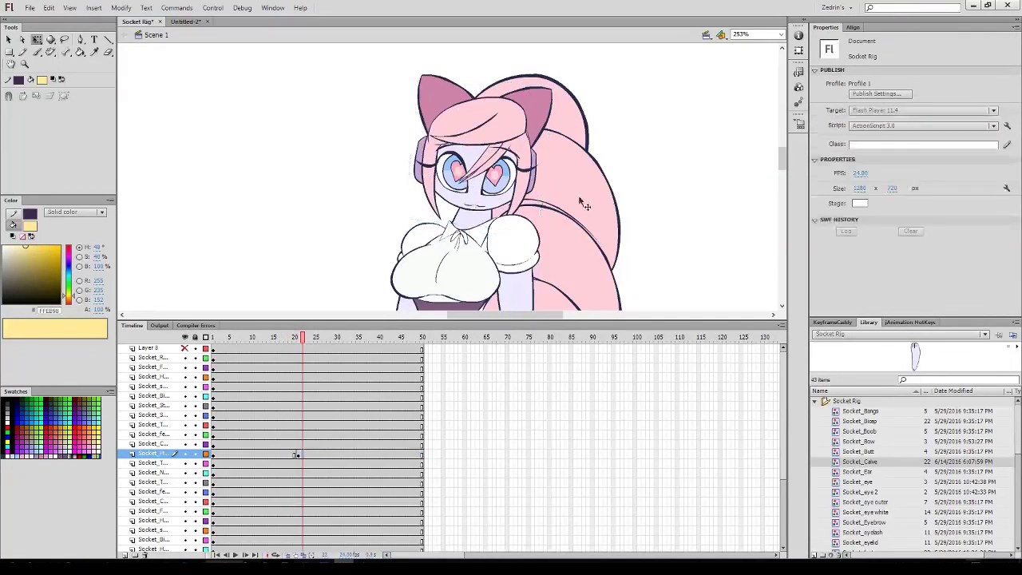
left_click(488, 206)
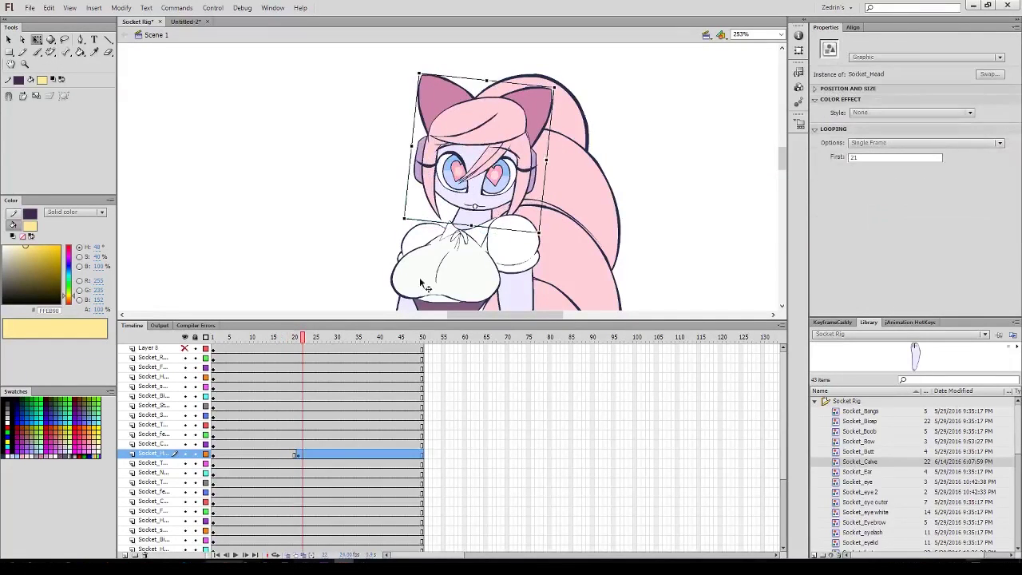
Remove the head-turn keyframe at frame 21 from the head layer.
left_click(292, 455)
right_click(297, 454)
left_click(335, 264)
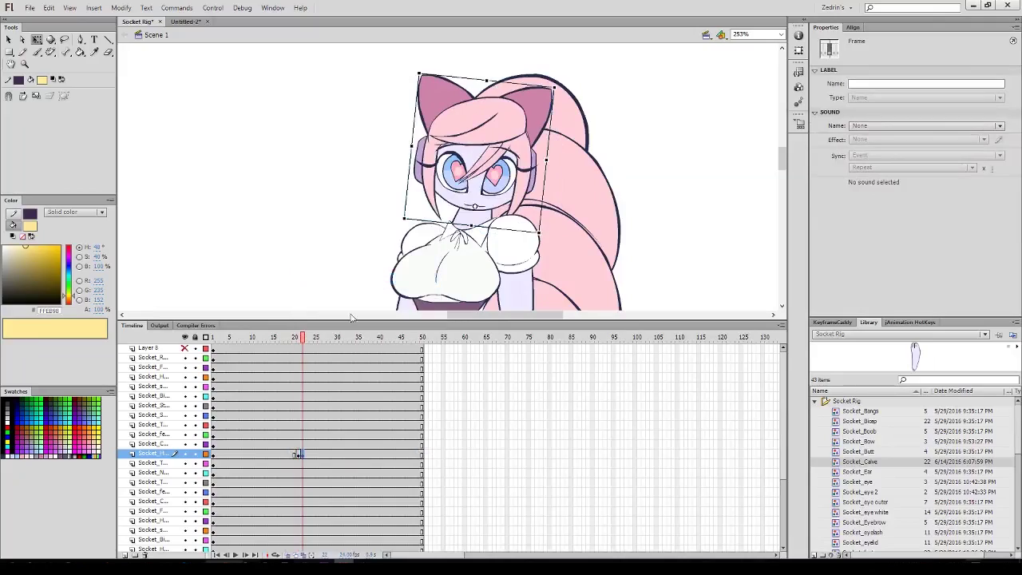
right_click(295, 455)
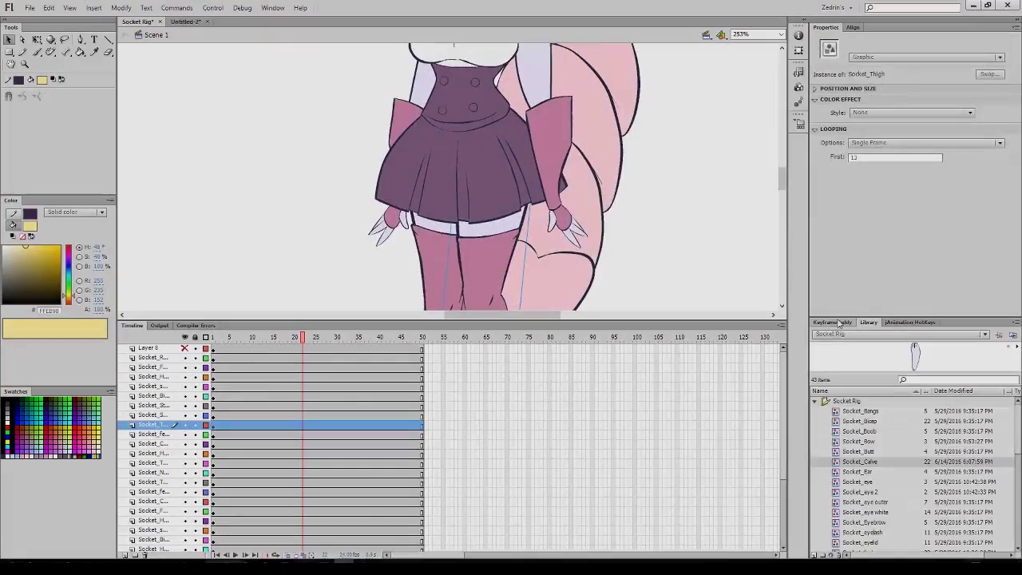
Load the selected thigh graphic into Keyframe Caddy and try several of its variations, ending with first frame 4.
left_click(843, 323)
left_click(845, 353)
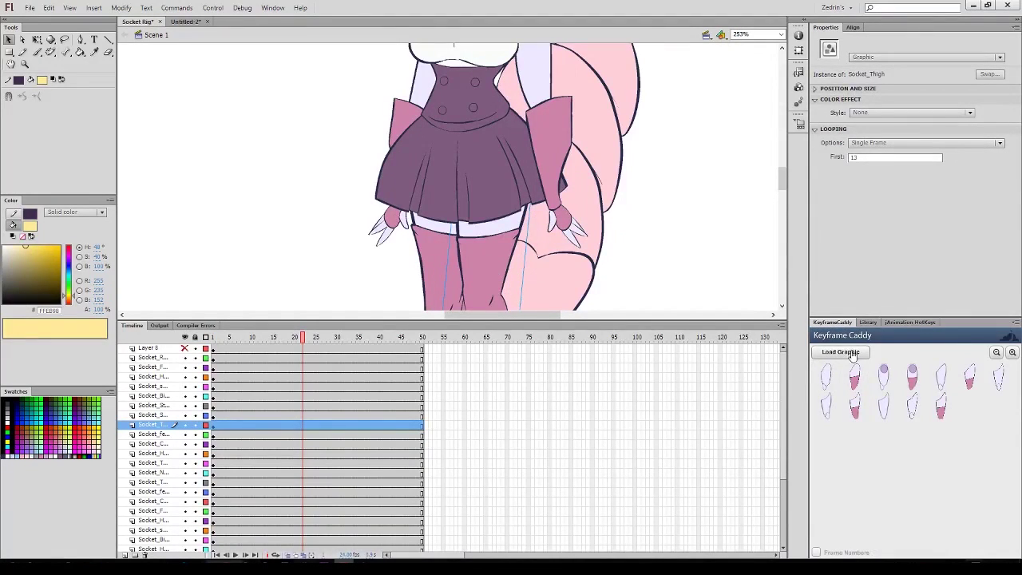
left_click(914, 380)
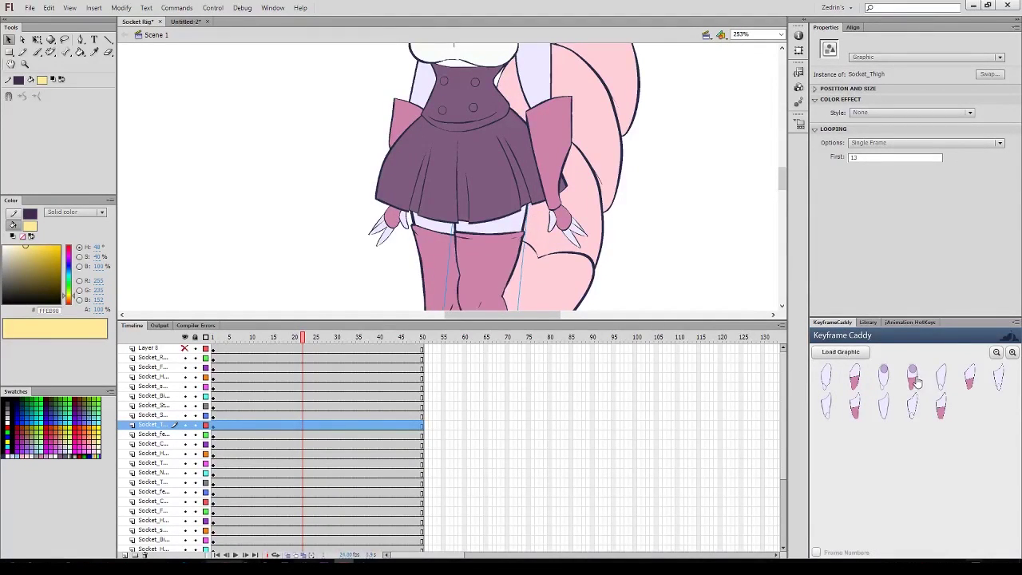
left_click(972, 384)
left_click(995, 383)
left_click(946, 408)
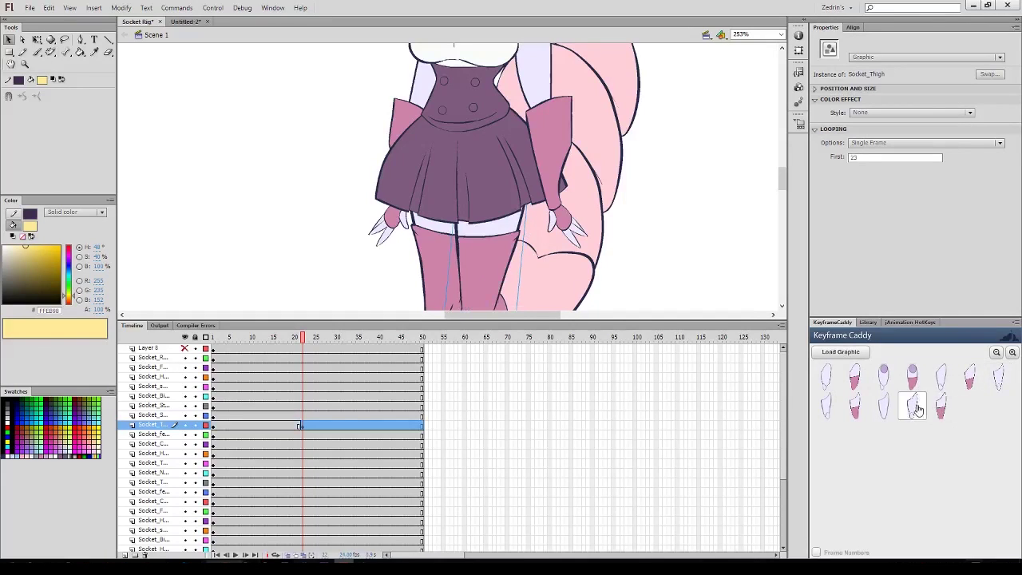
left_click(855, 382)
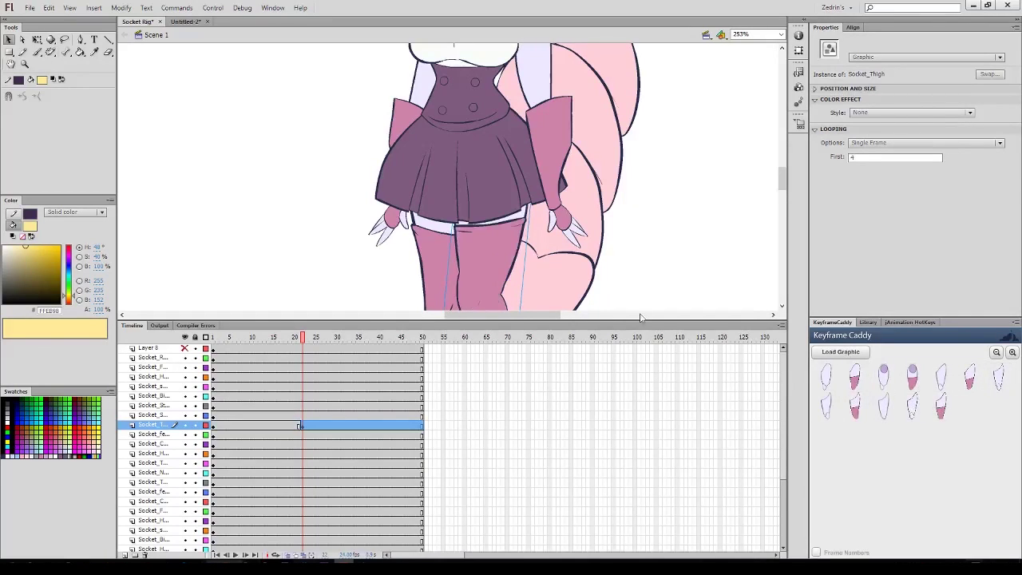
Reselect the thigh and swap it to the sixth variation in Keyframe Caddy.
left_click(631, 230)
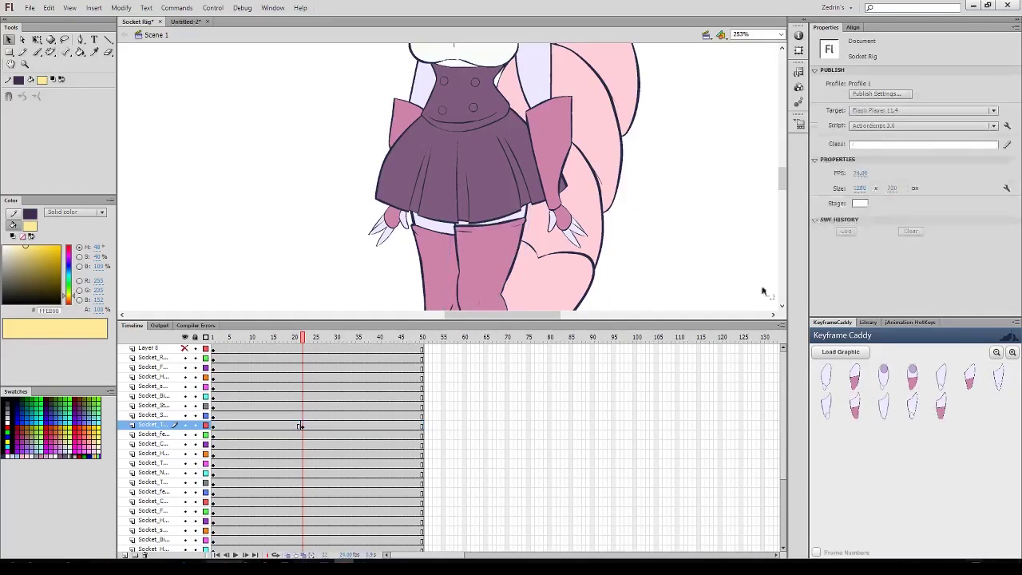
left_click(484, 279)
left_click(969, 387)
left_click(707, 250)
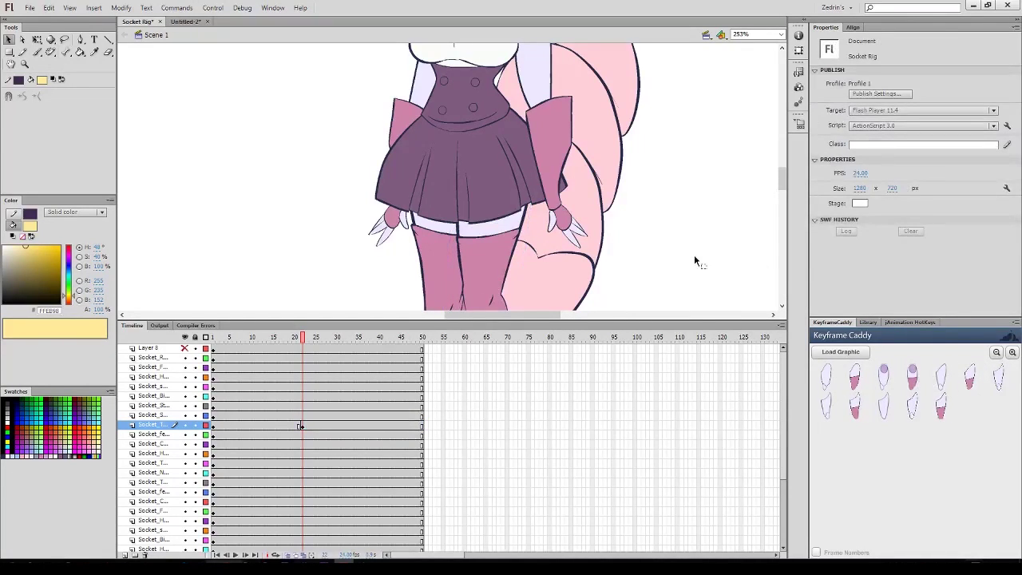
Clear the thigh layer's keyframe at frame 22.
scroll(687, 256, "up", 5)
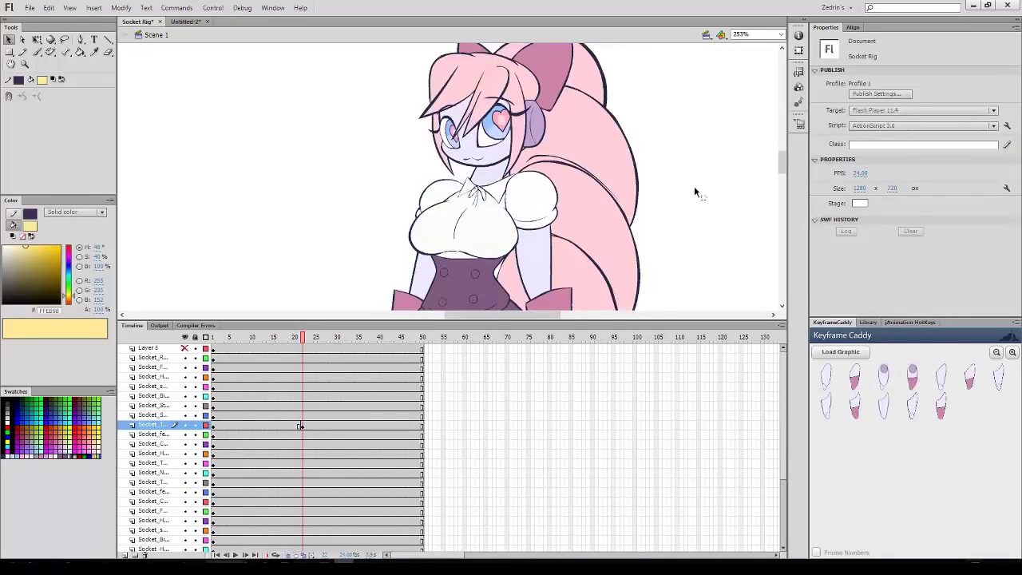
key("ctrl+shift+space")
left_click(654, 217, "ctrl+shift")
left_click_drag(278, 416, 328, 434)
right_click(304, 423)
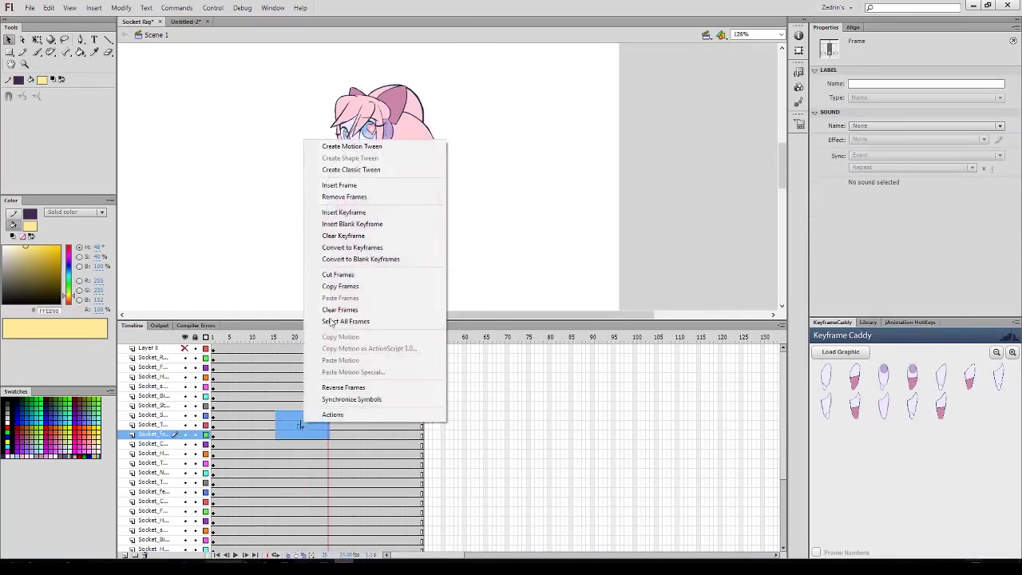
left_click(453, 263)
left_click(454, 263)
Select the head symbol on the full character.
left_click_drag(462, 233, 587, 179)
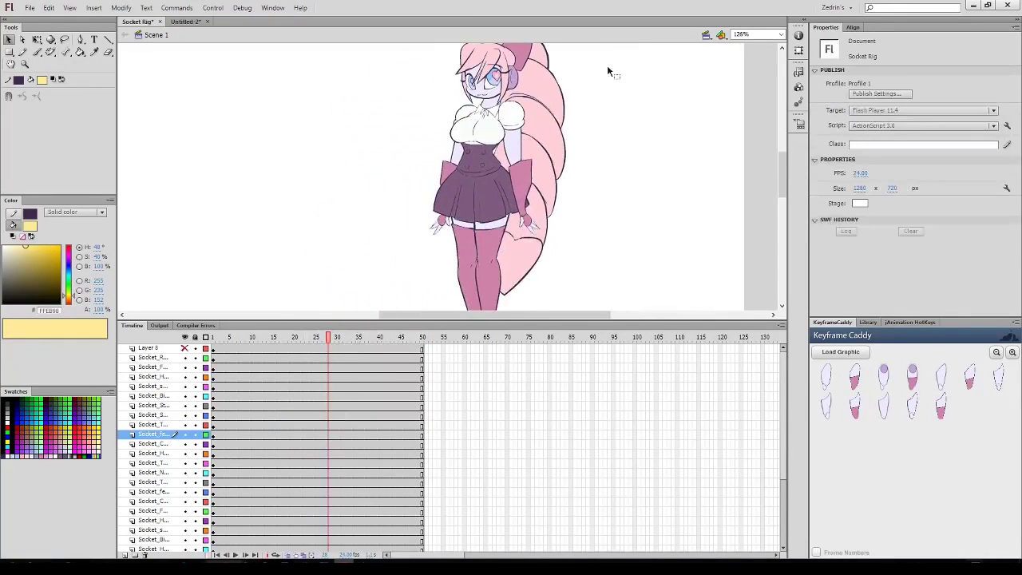
key("ctrl+a")
left_click_drag(634, 123, 631, 209)
left_click(582, 253)
left_click(551, 182)
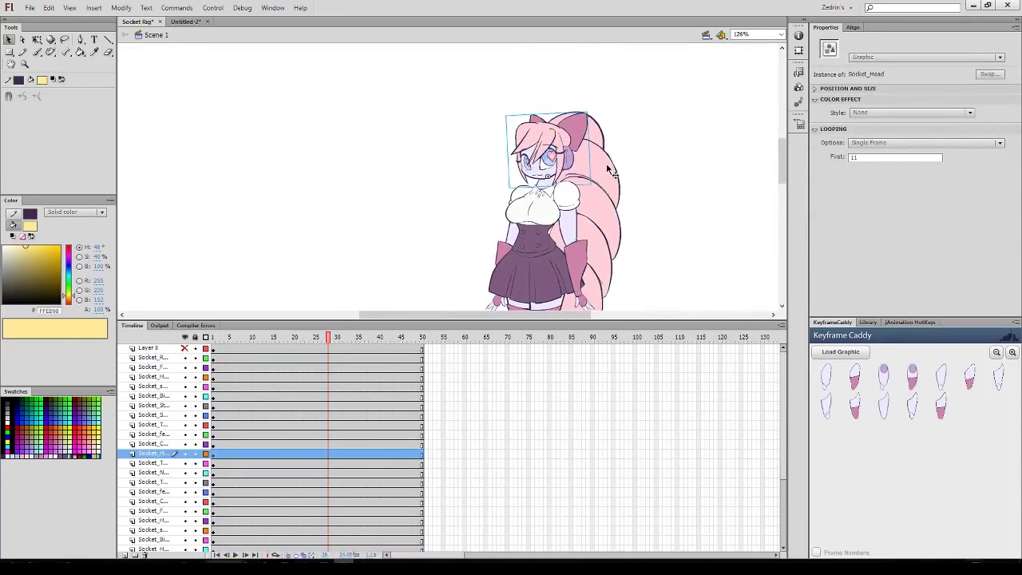